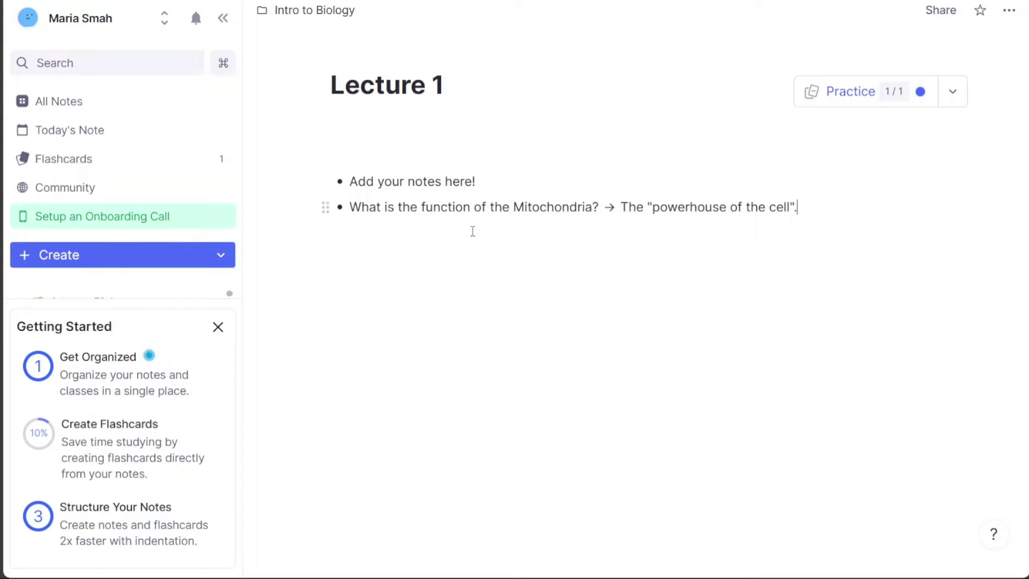
Step: Add a new bullet below the Mitochondria question, browse its insert options, then delete it
{"action": "key", "text": "Return"}
{"action": "left_click", "coordinate": [412, 243]}
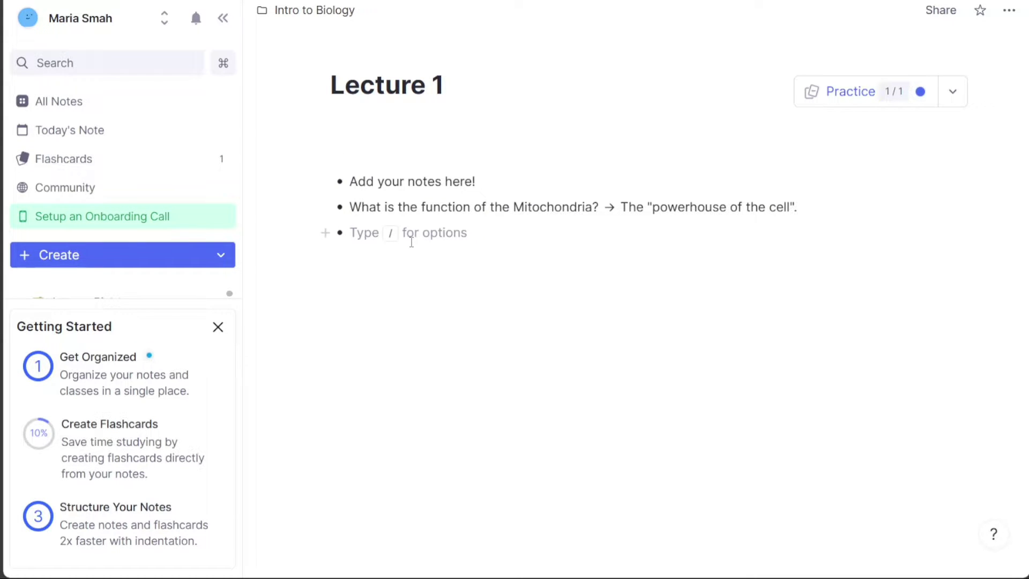
{"action": "type", "text": "/"}
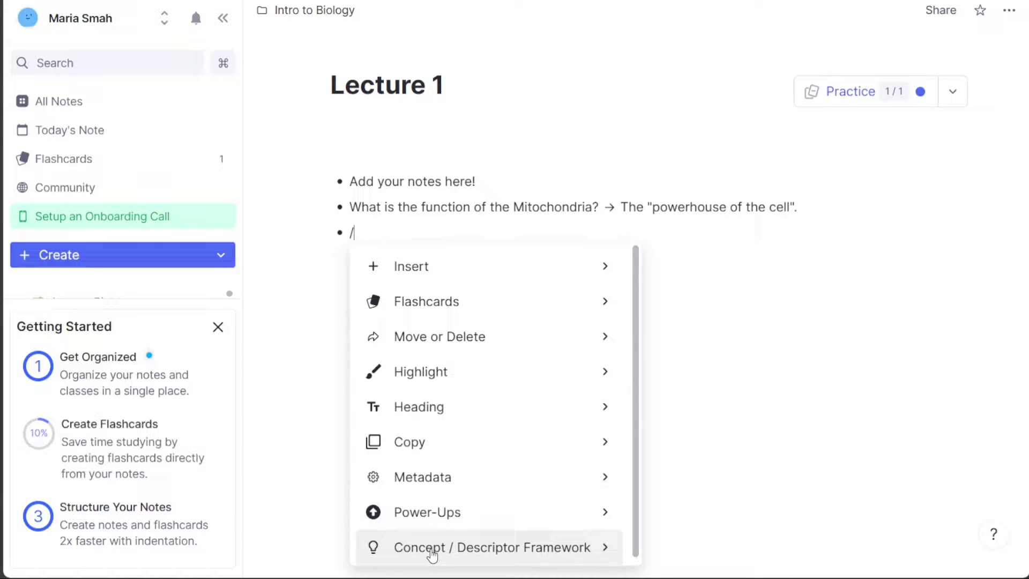
{"action": "left_click", "coordinate": [464, 266]}
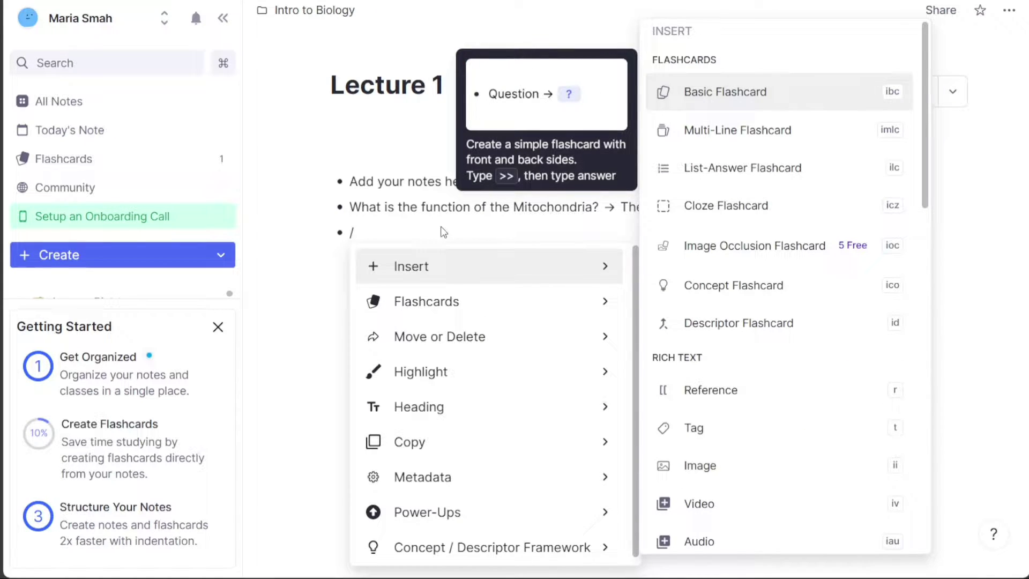
{"action": "key", "text": "BackSpace"}
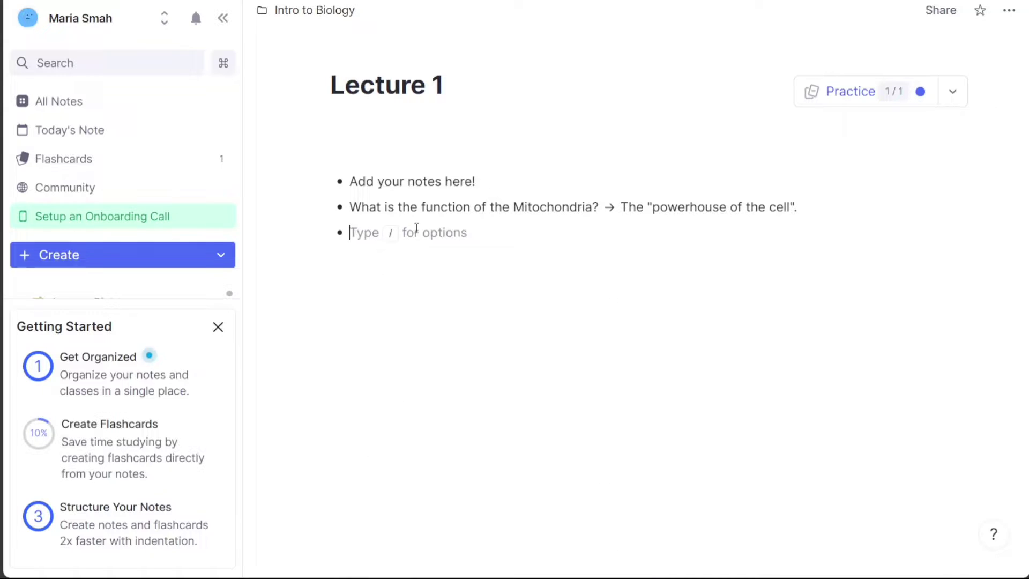
{"action": "left_click", "coordinate": [326, 234]}
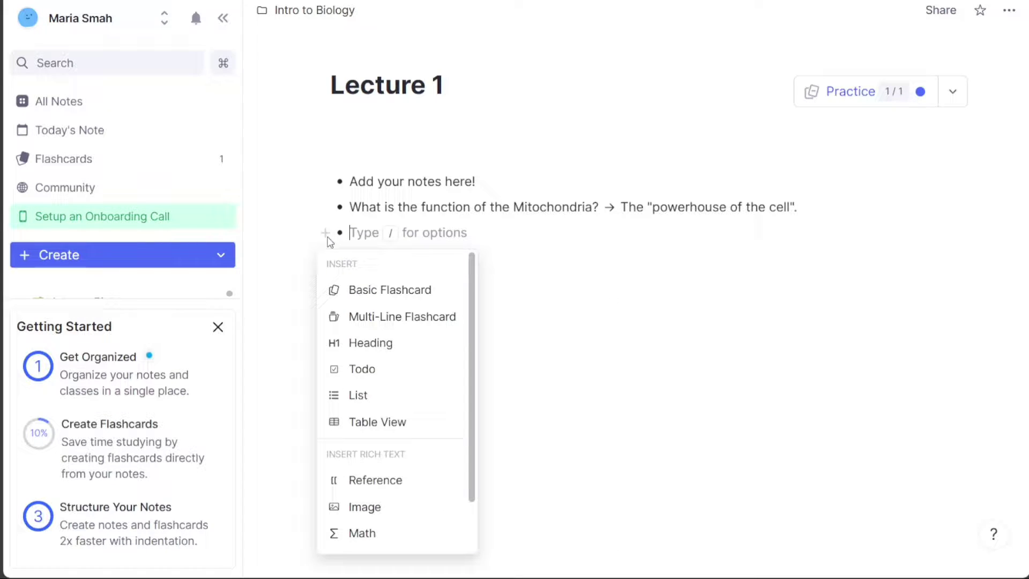
{"action": "left_click", "coordinate": [360, 232]}
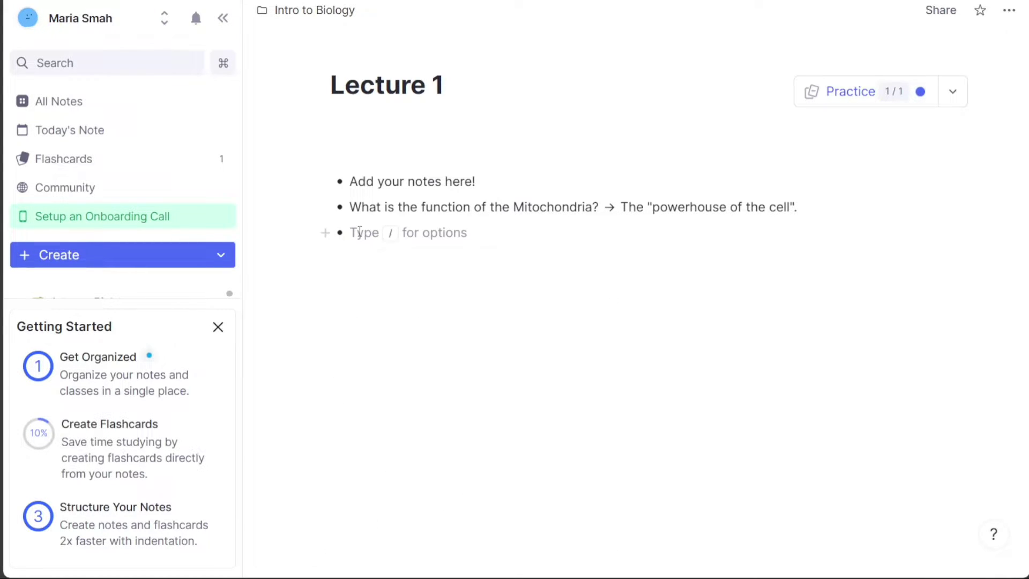
{"action": "key", "text": "BackSpace"}
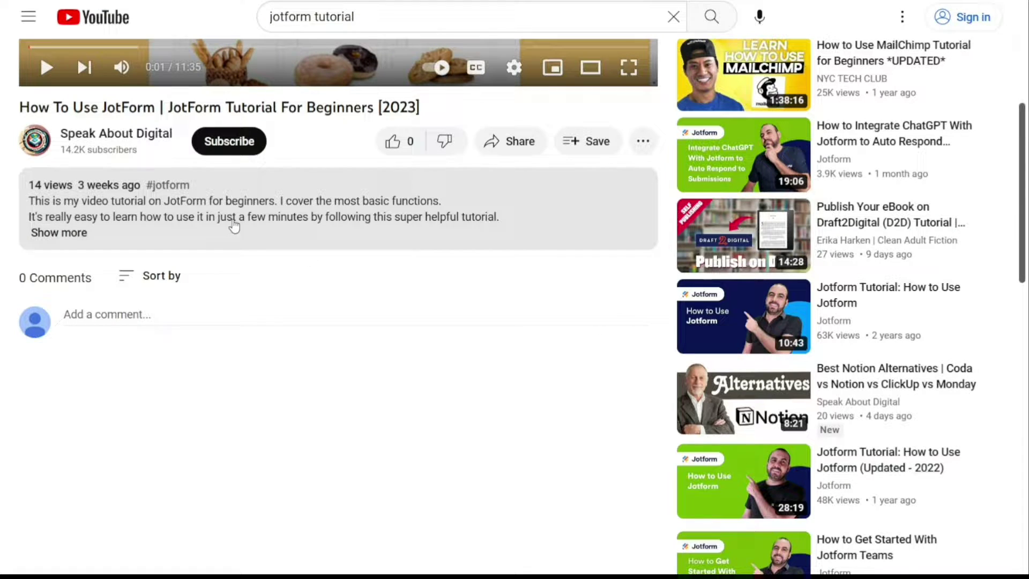
Step: Expand the video description, close the Getting Started checklist, and add then remove an empty bullet
{"action": "left_click", "coordinate": [71, 234]}
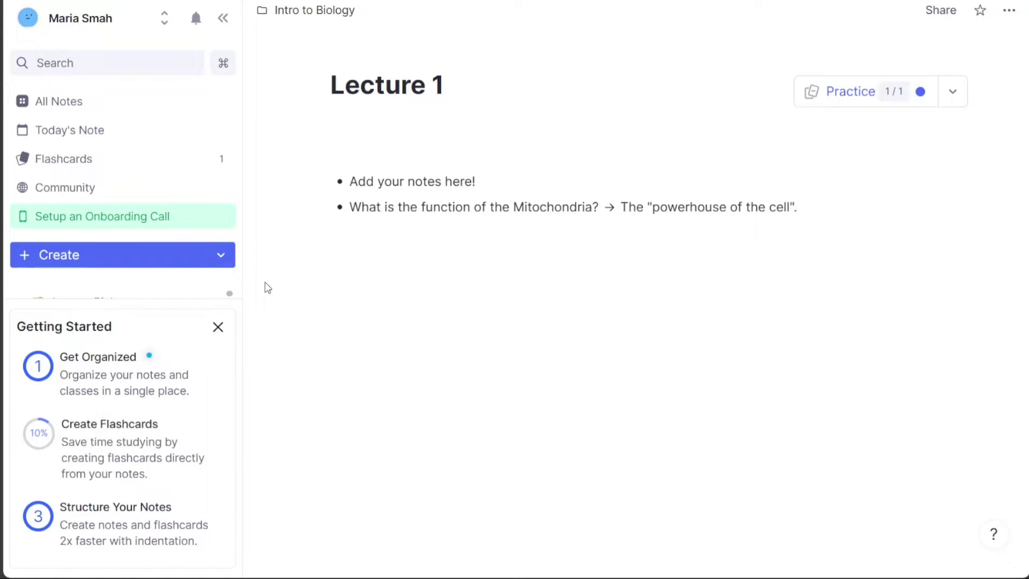
{"action": "left_click", "coordinate": [218, 328]}
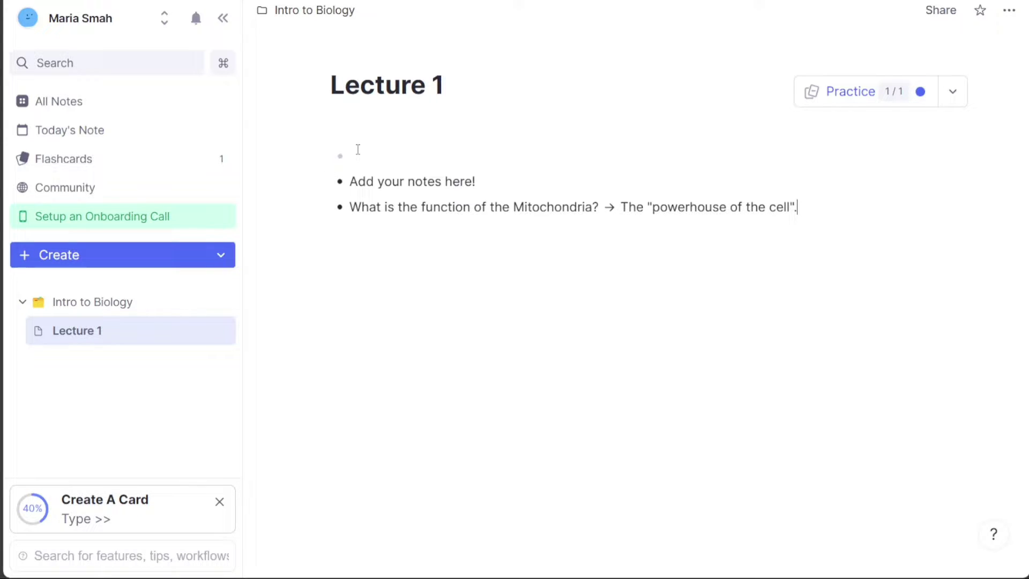
{"action": "left_click", "coordinate": [358, 149]}
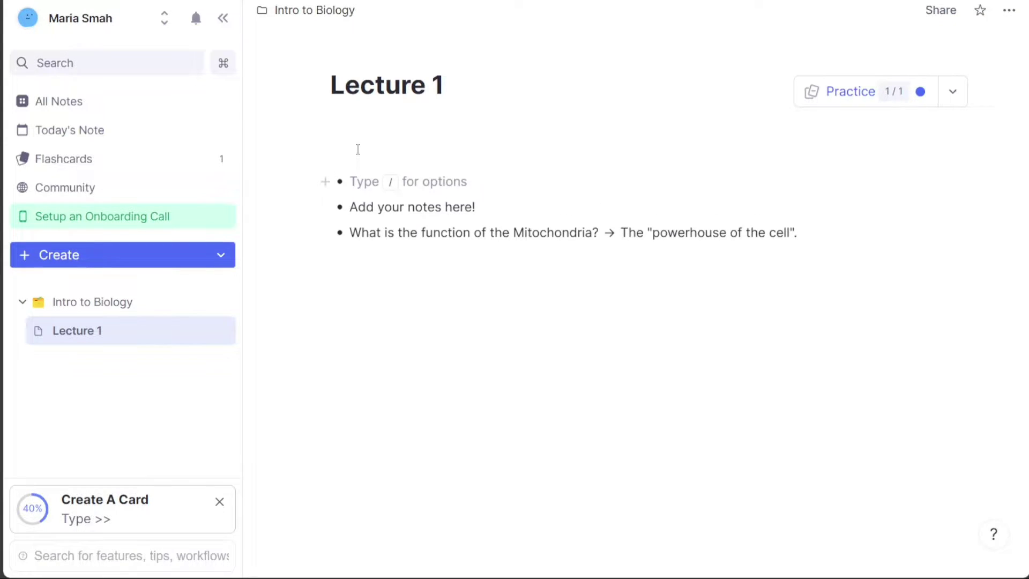
{"action": "key", "text": "BackSpace"}
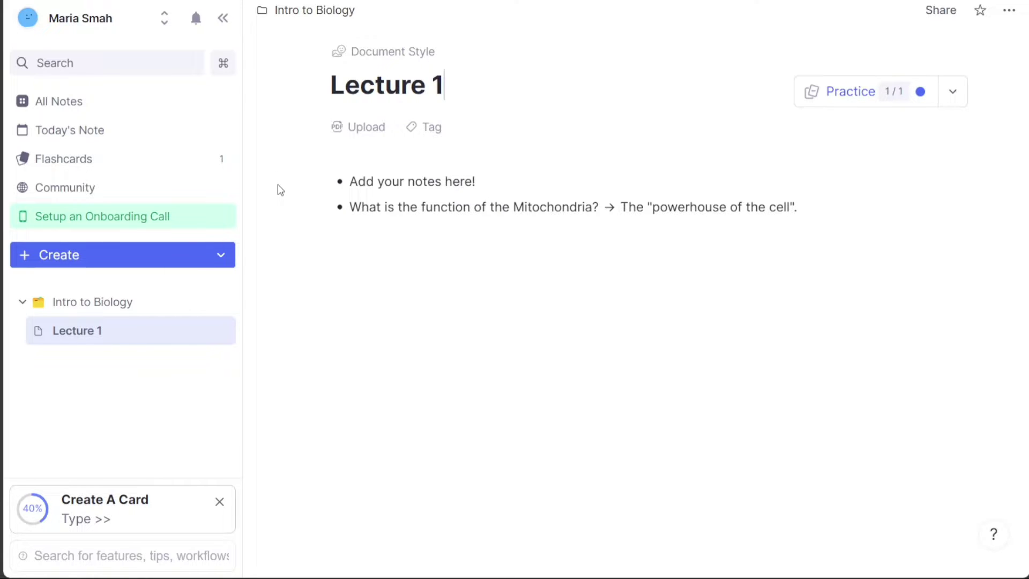
Step: Collapse and re-dock the sidebar, then open the account menu with Settings, Plugins and log-out
{"action": "left_click", "coordinate": [223, 20]}
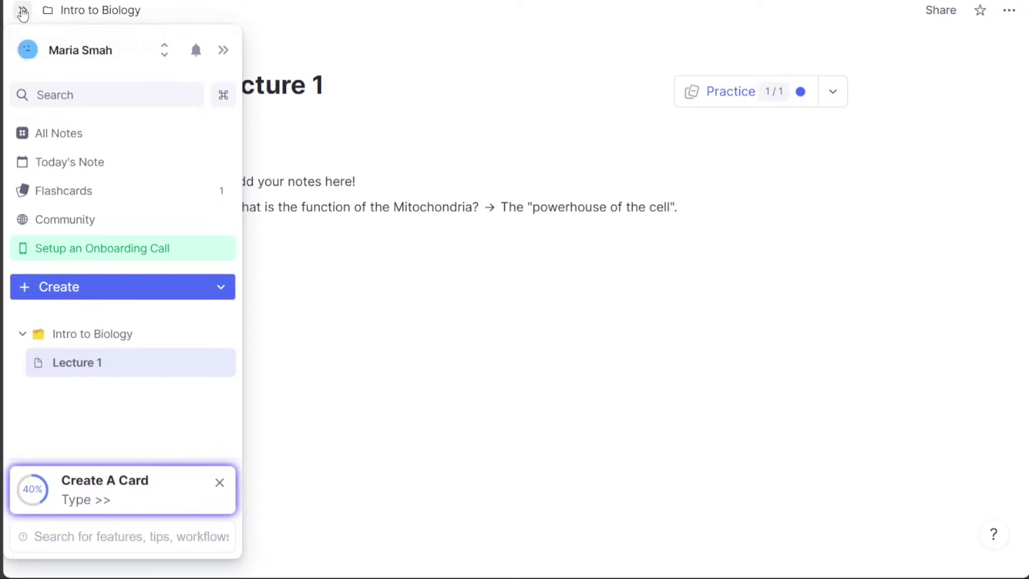
{"action": "left_click", "coordinate": [22, 11]}
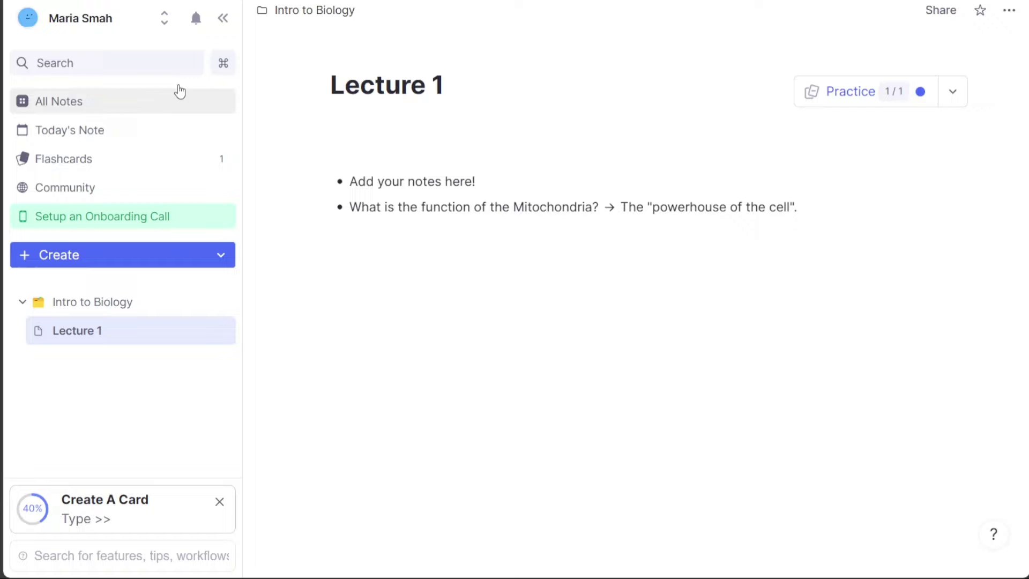
{"action": "left_click", "coordinate": [86, 23]}
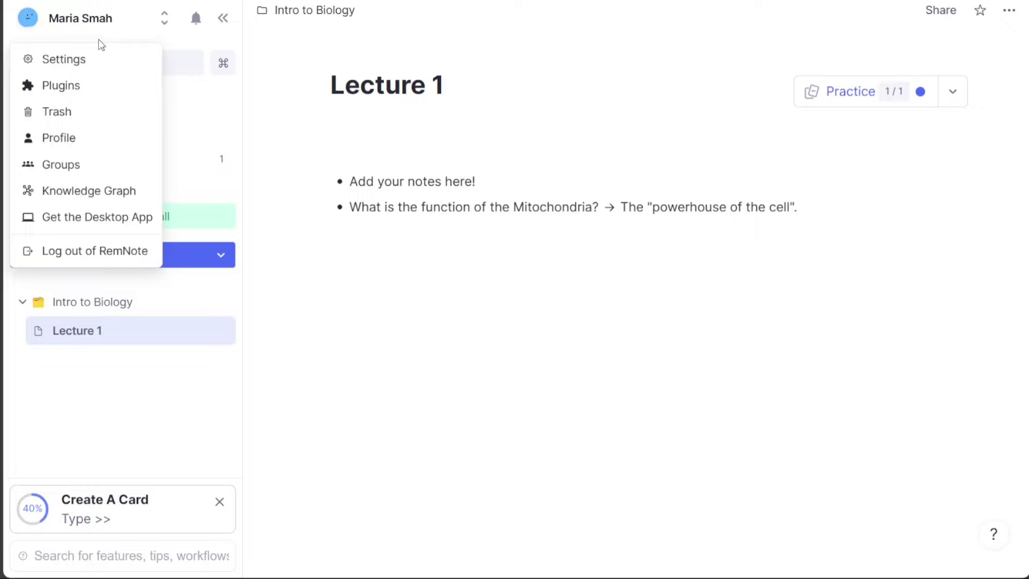
{"action": "left_click", "coordinate": [87, 88]}
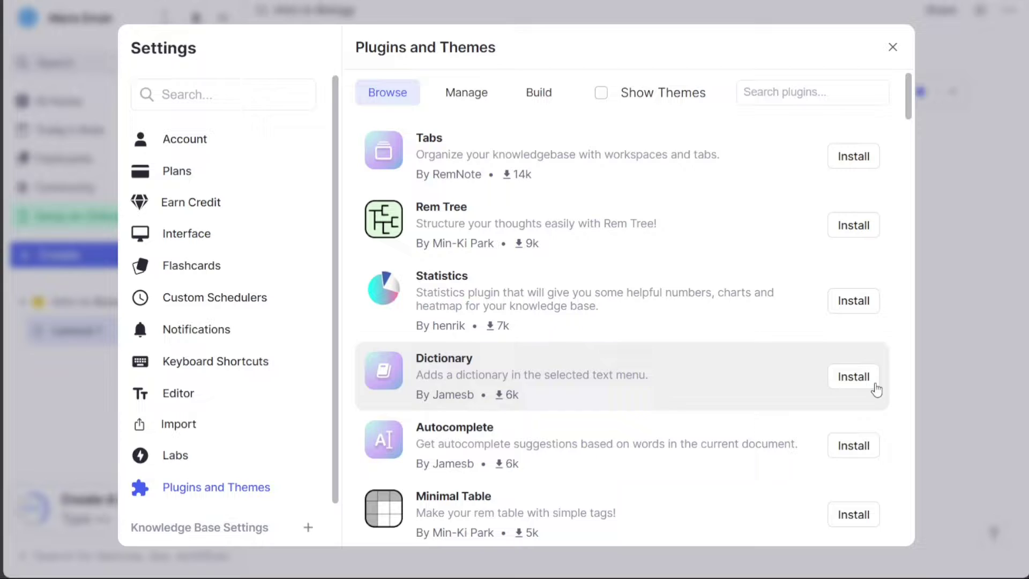
{"action": "left_click", "coordinate": [893, 49]}
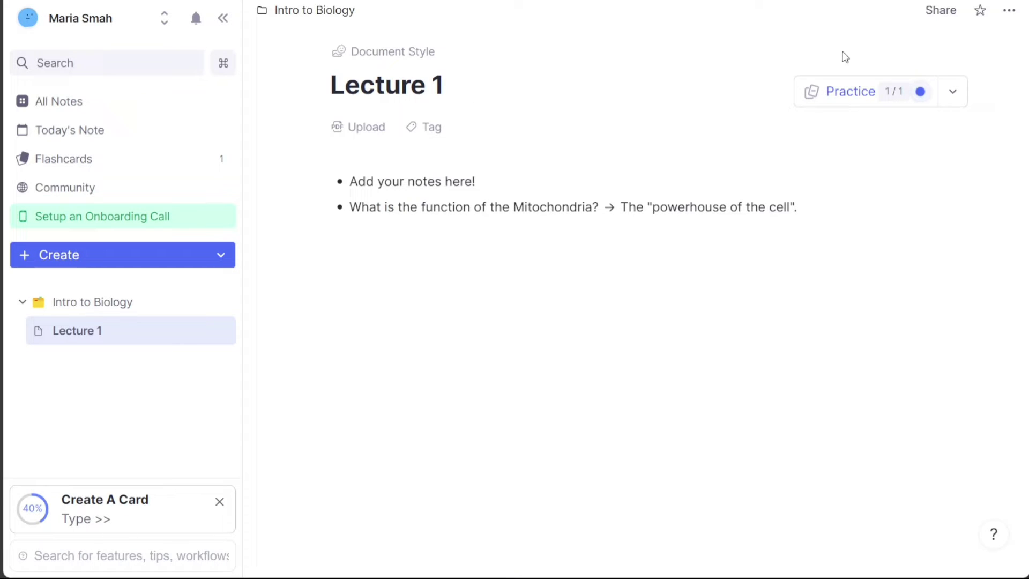
{"action": "left_click", "coordinate": [110, 22]}
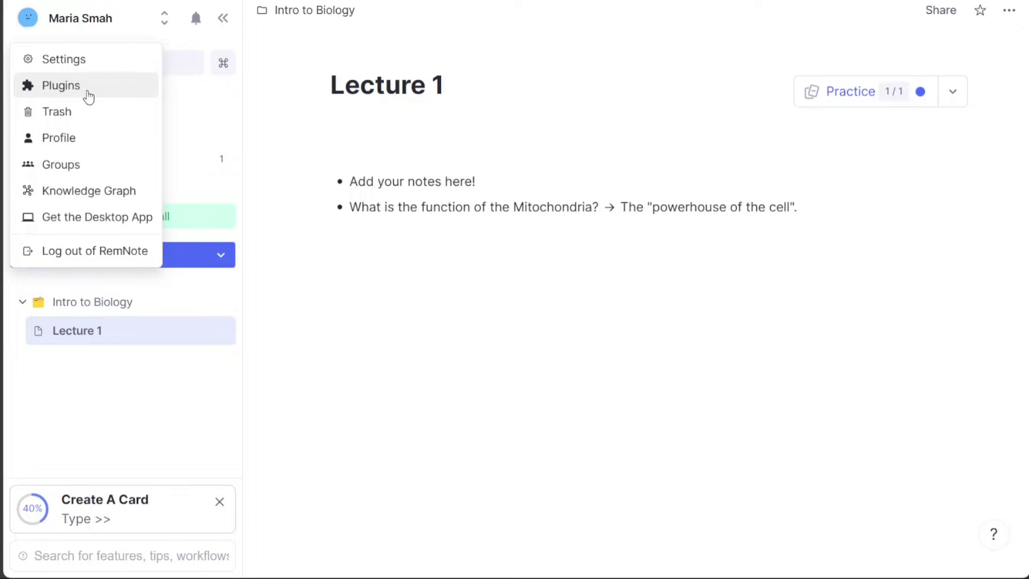
{"action": "left_click", "coordinate": [85, 168]}
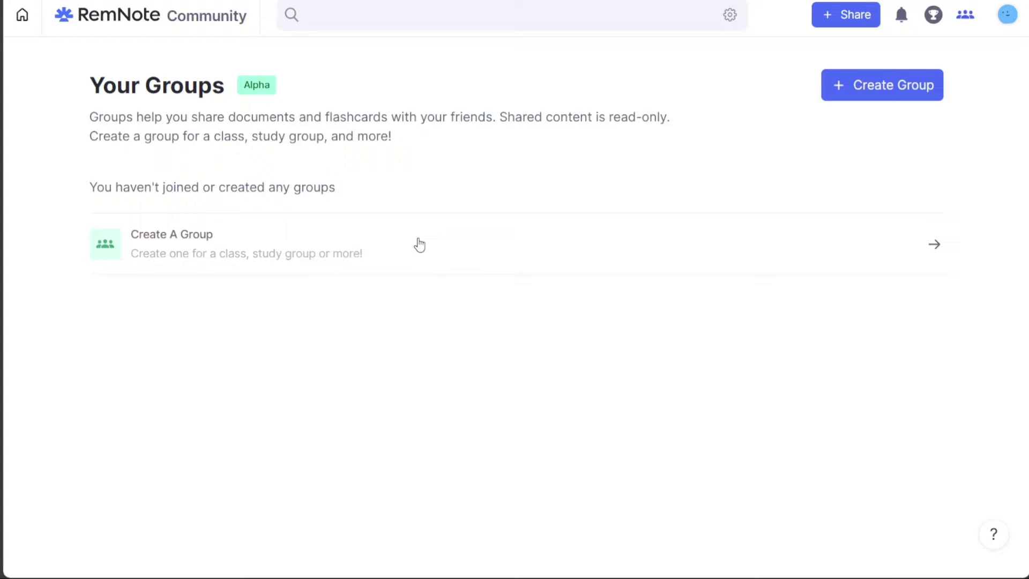
{"action": "left_click", "coordinate": [24, 21]}
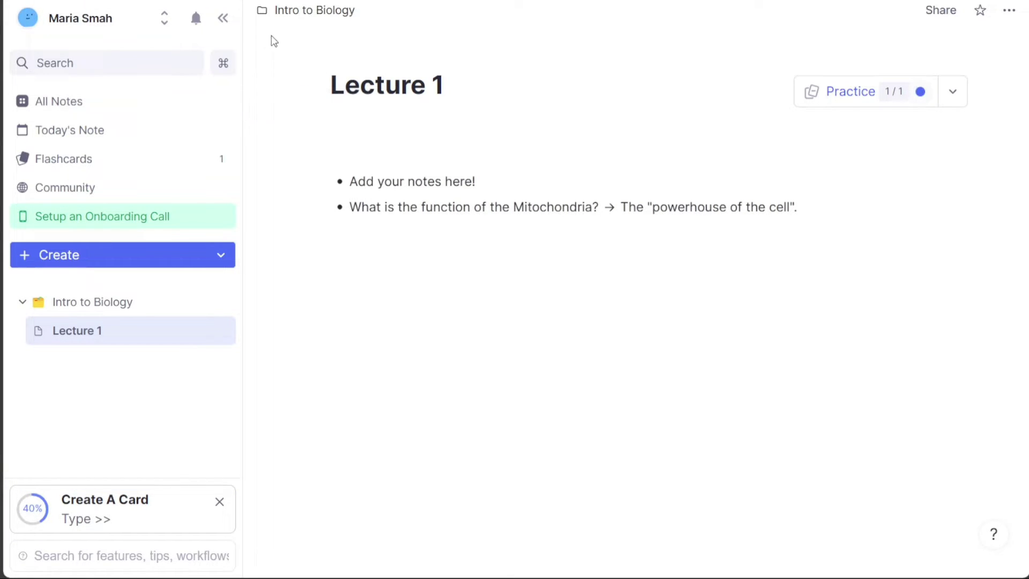
{"action": "left_click", "coordinate": [141, 21]}
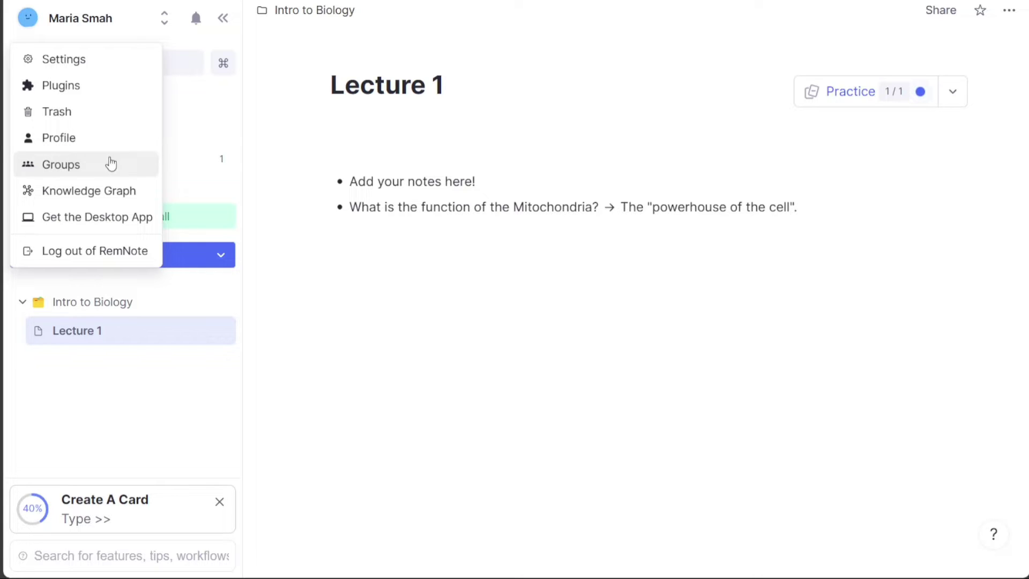
Step: Close the account menu, try a search for 'l', then show All Notes listing Lecture 1
{"action": "left_click", "coordinate": [126, 15]}
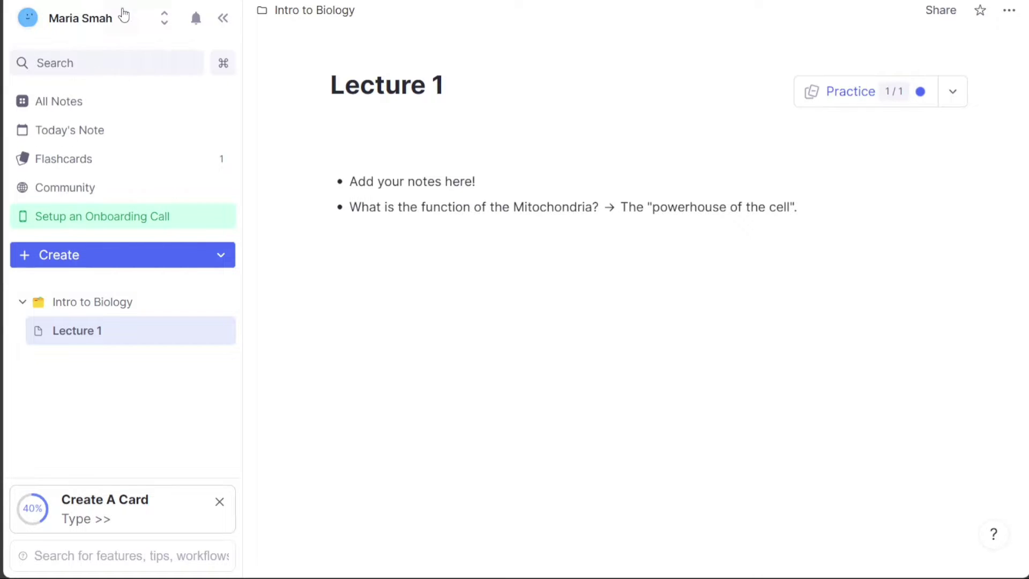
{"action": "left_click", "coordinate": [127, 61]}
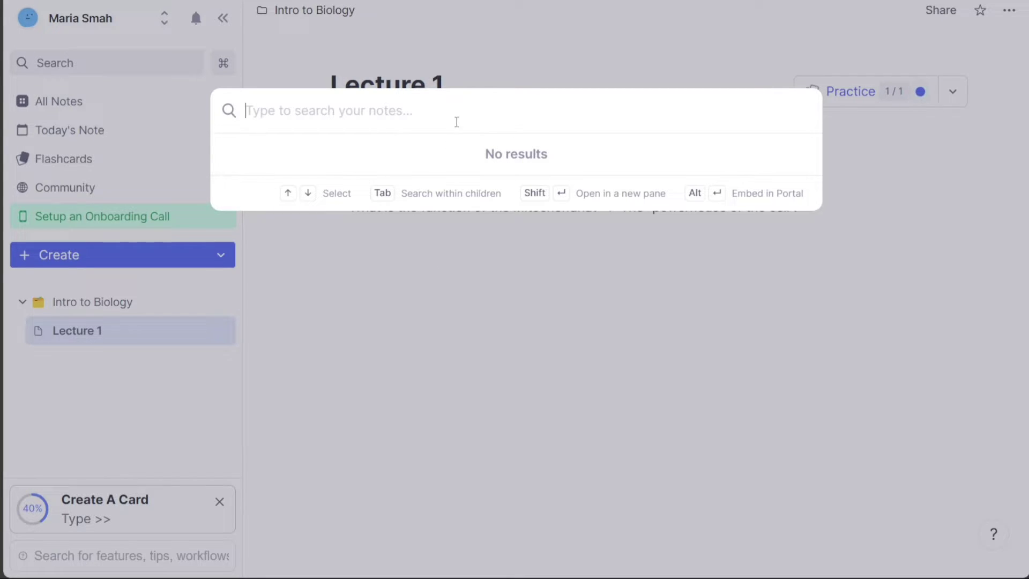
{"action": "type", "text": "l"}
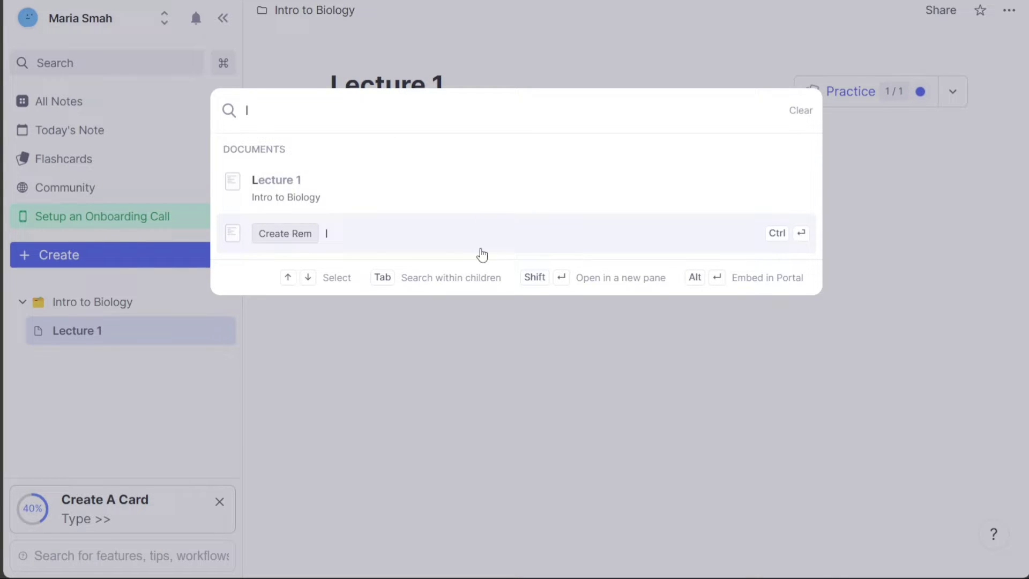
{"action": "key", "text": "BackSpace"}
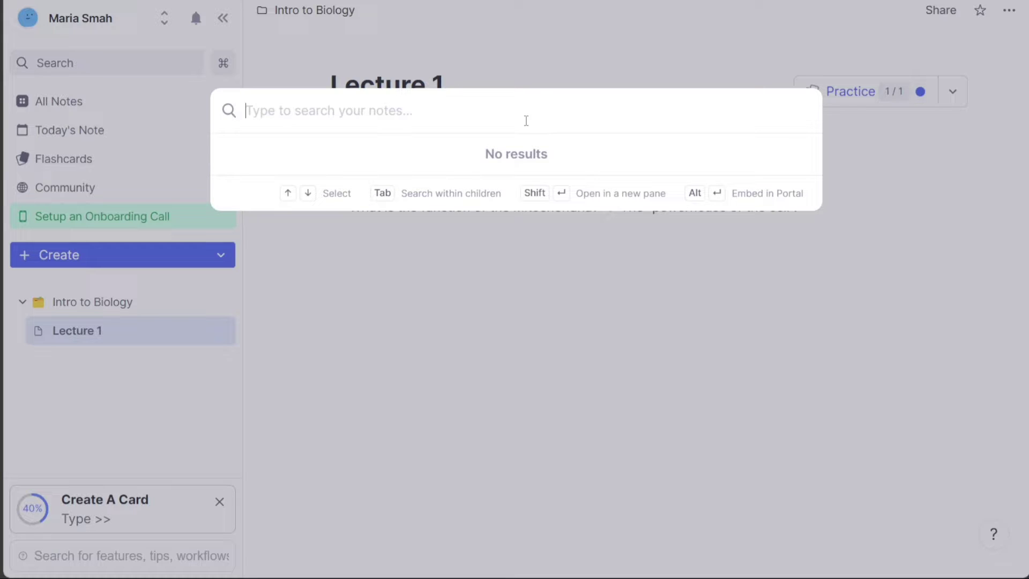
{"action": "type", "text": "l"}
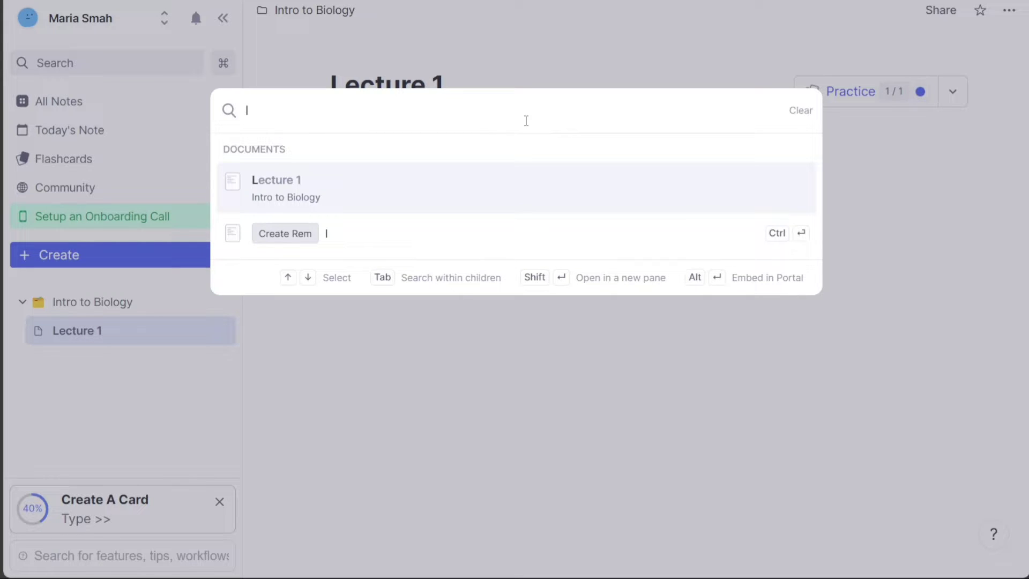
{"action": "key", "text": "BackSpace"}
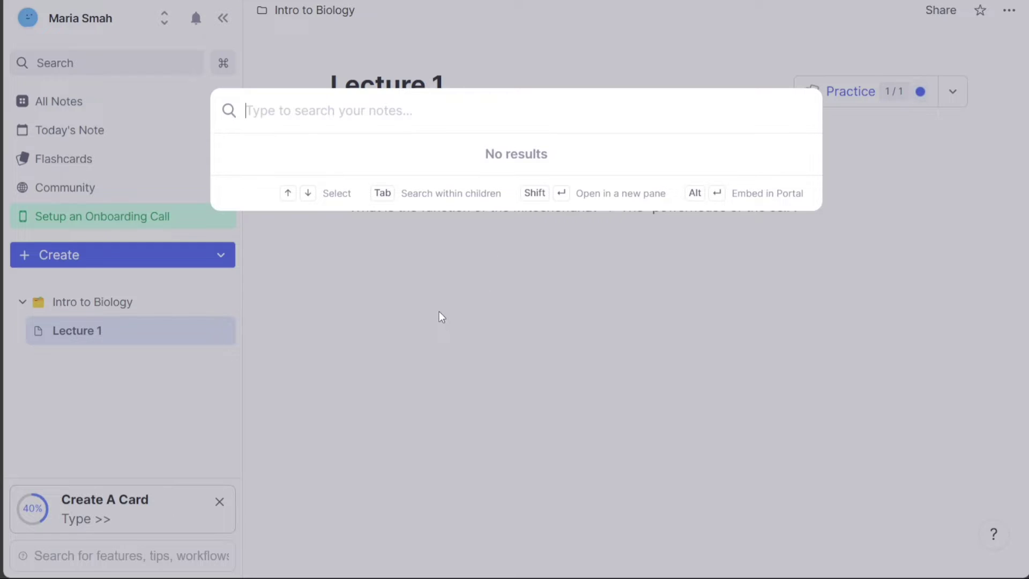
{"action": "left_click", "coordinate": [439, 312]}
{"action": "left_click", "coordinate": [86, 108]}
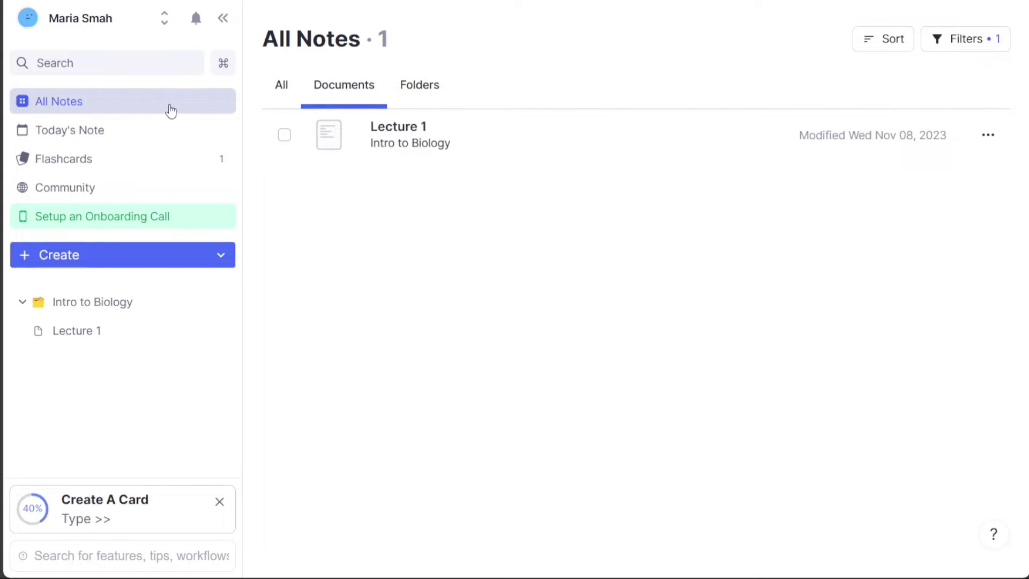
{"action": "left_click", "coordinate": [278, 96]}
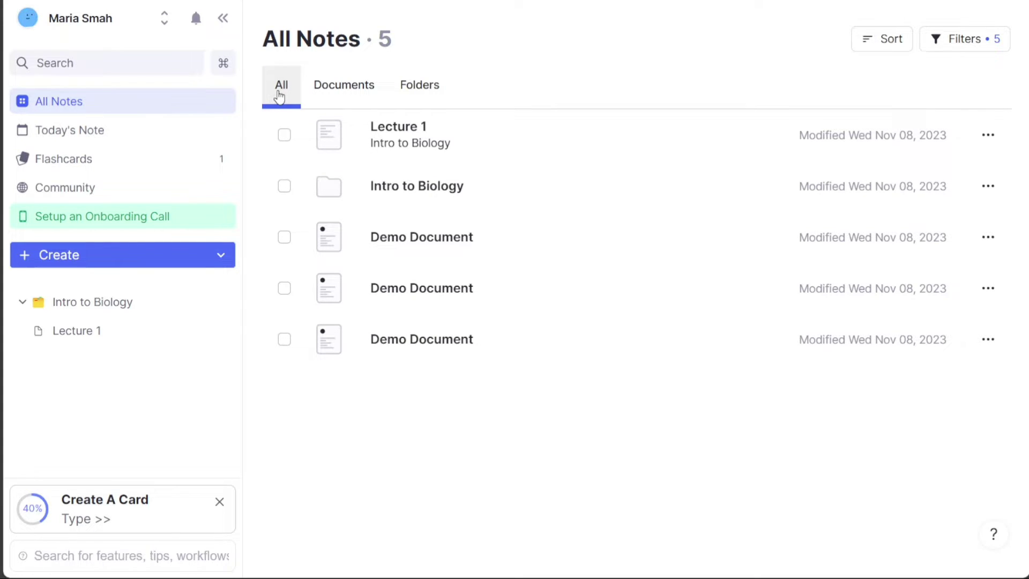
{"action": "left_click", "coordinate": [876, 28]}
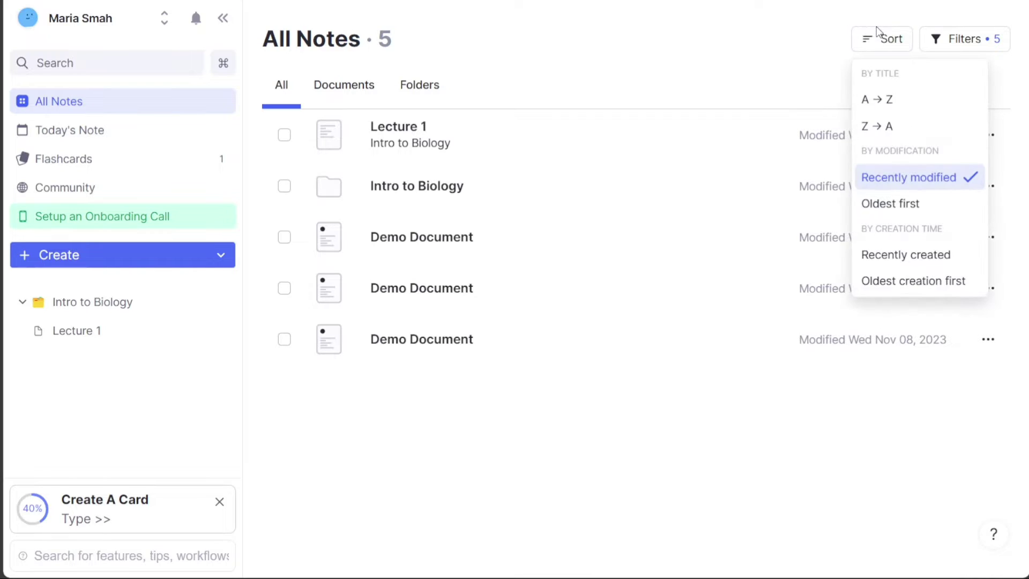
{"action": "left_click", "coordinate": [970, 41]}
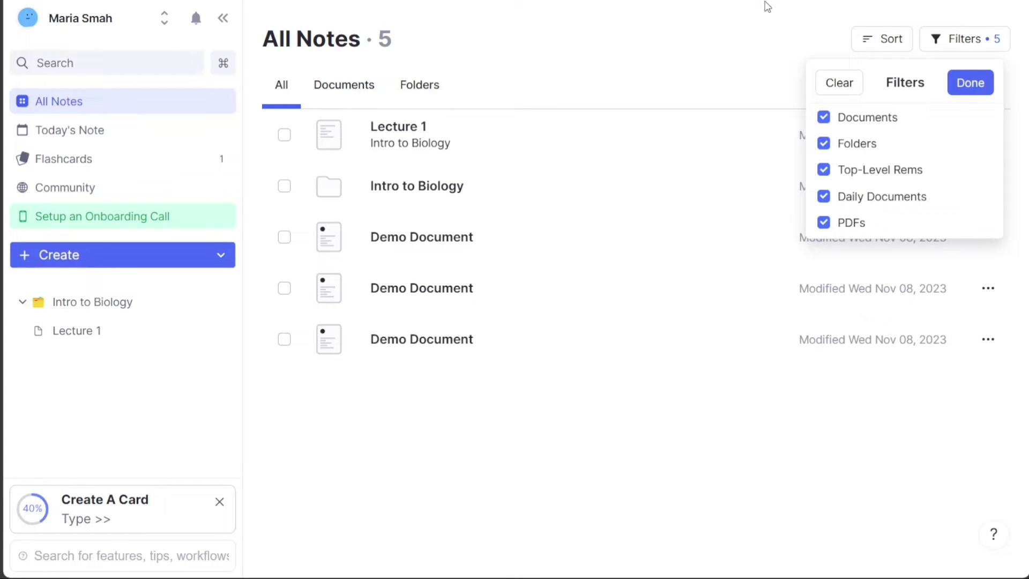
{"action": "left_click", "coordinate": [890, 39]}
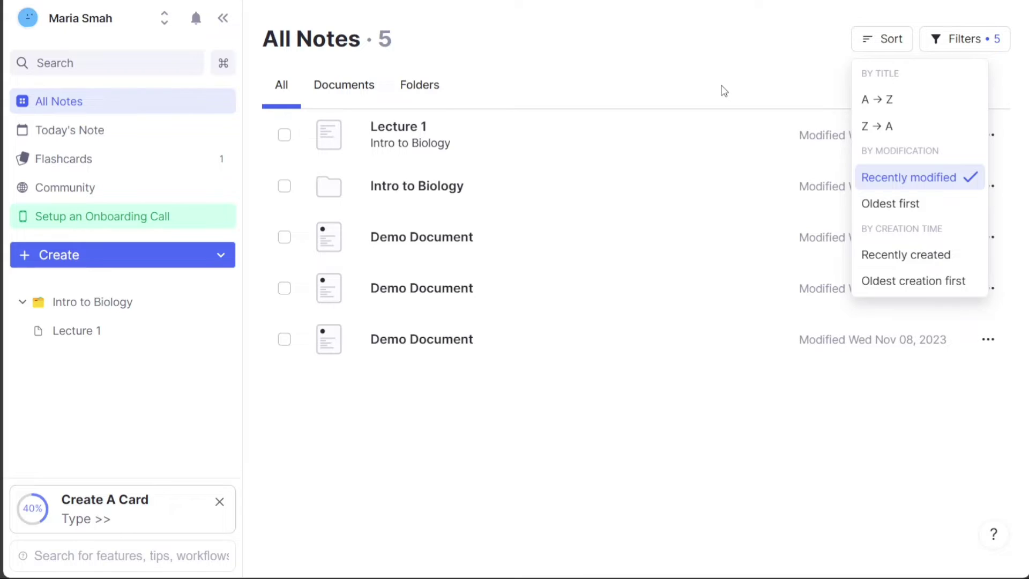
{"action": "left_click", "coordinate": [642, 93]}
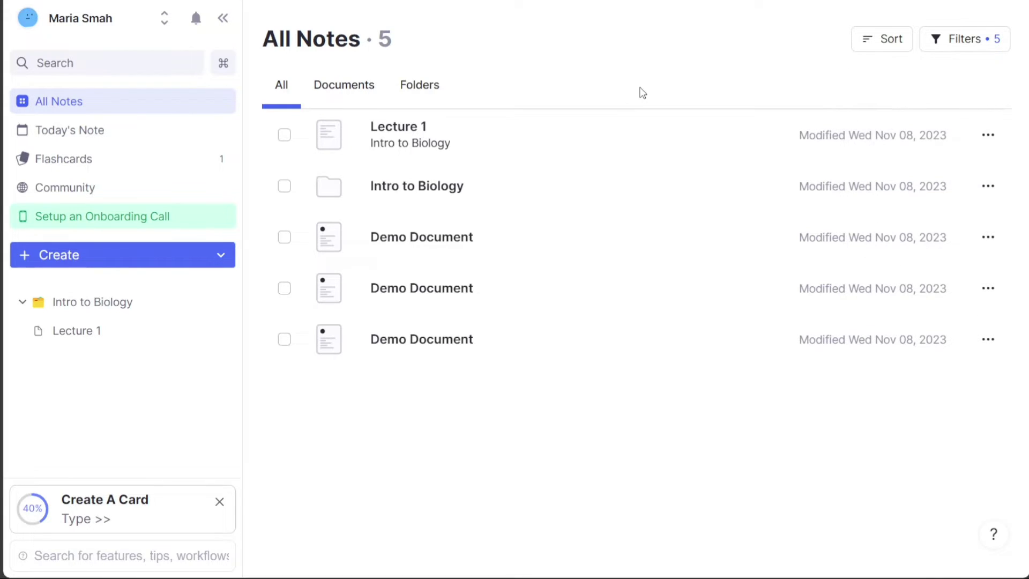
{"action": "left_click", "coordinate": [347, 93]}
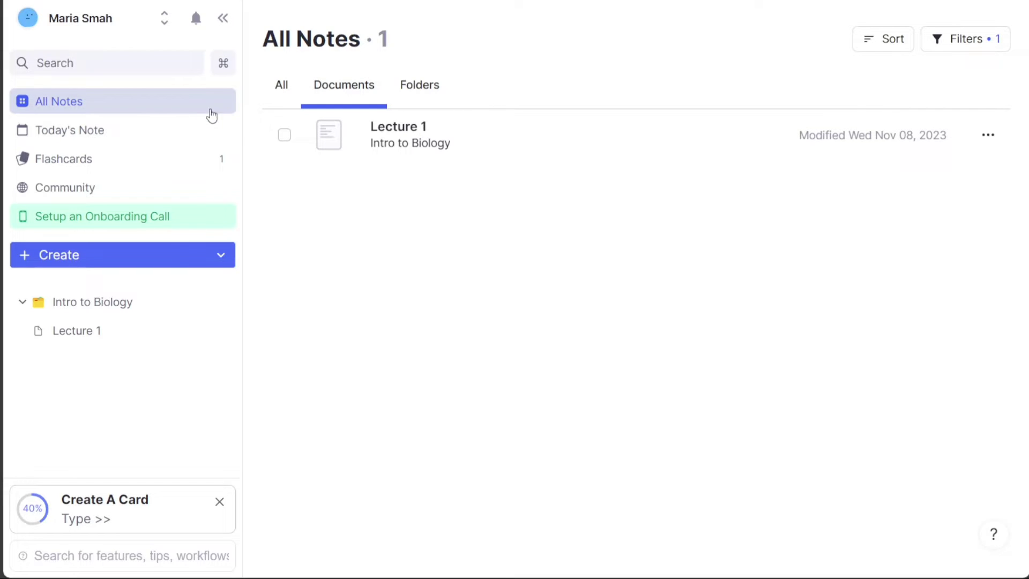
Step: Open today's November 8th, 2023 daily note and place the caret on its empty bullet
{"action": "left_click", "coordinate": [170, 135]}
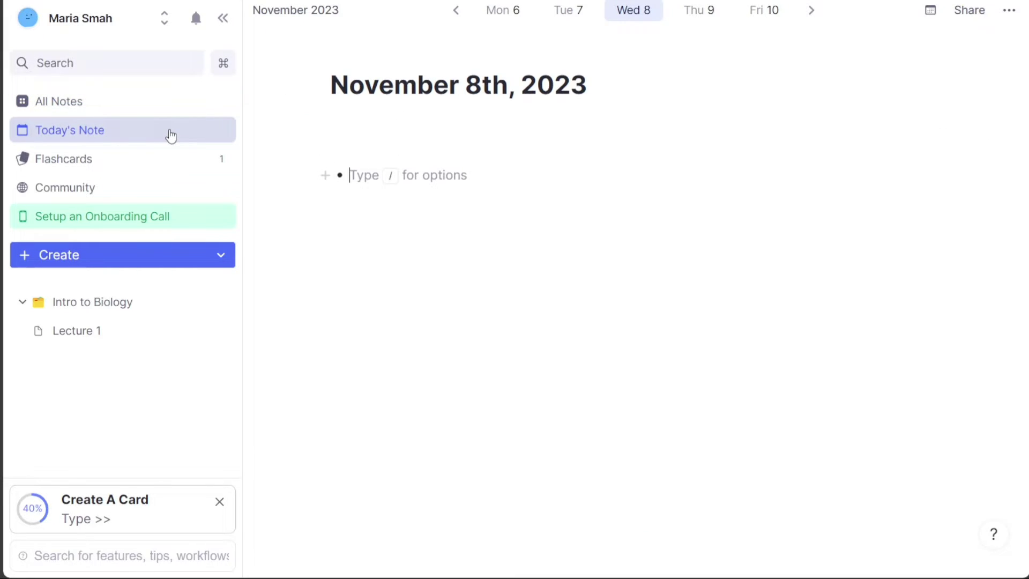
{"action": "triple_click", "coordinate": [438, 87]}
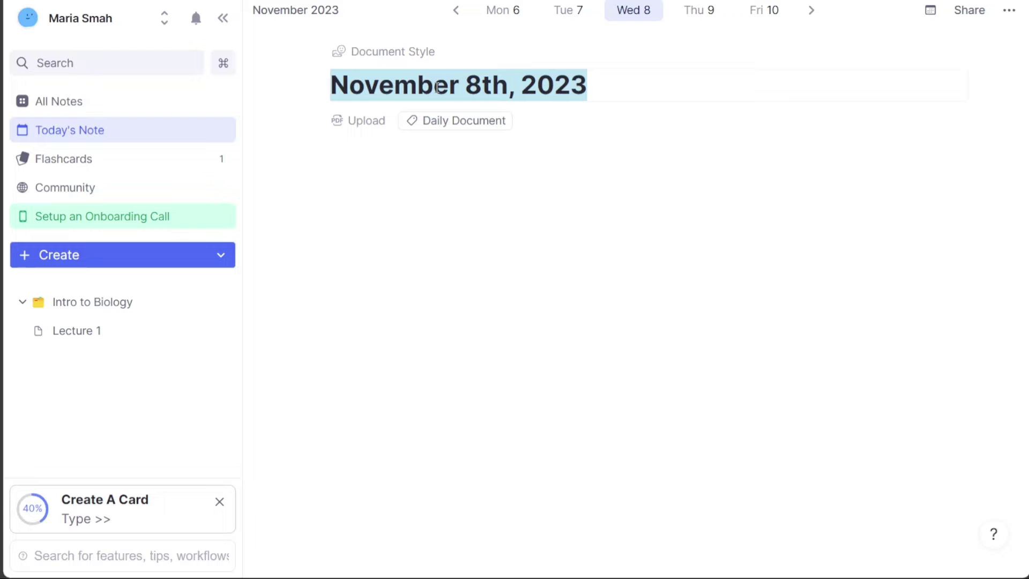
{"action": "left_click", "coordinate": [450, 209]}
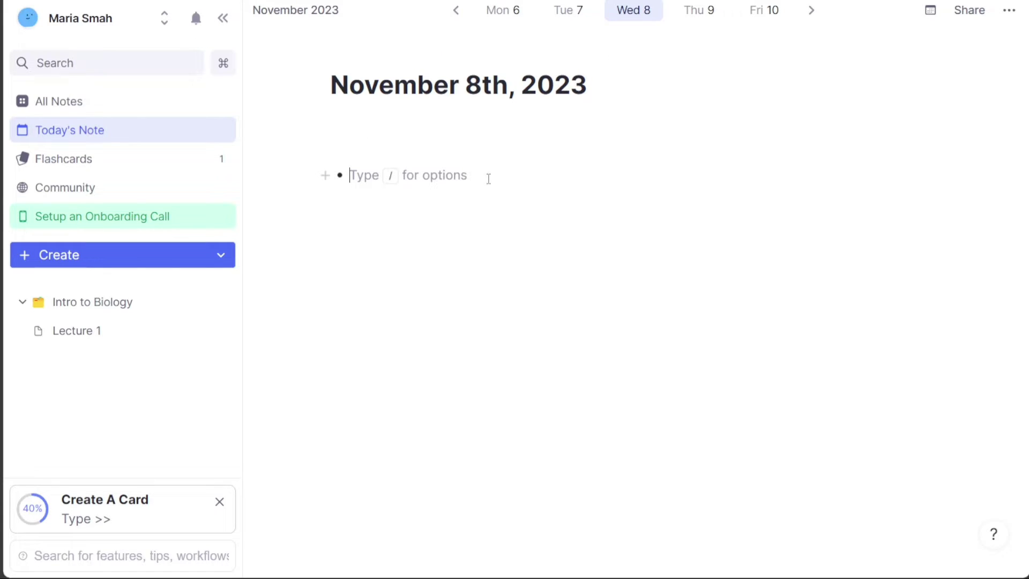
Step: Look through the bullet's insert options, the month calendar and the note's more-actions menu
{"action": "left_click", "coordinate": [328, 177]}
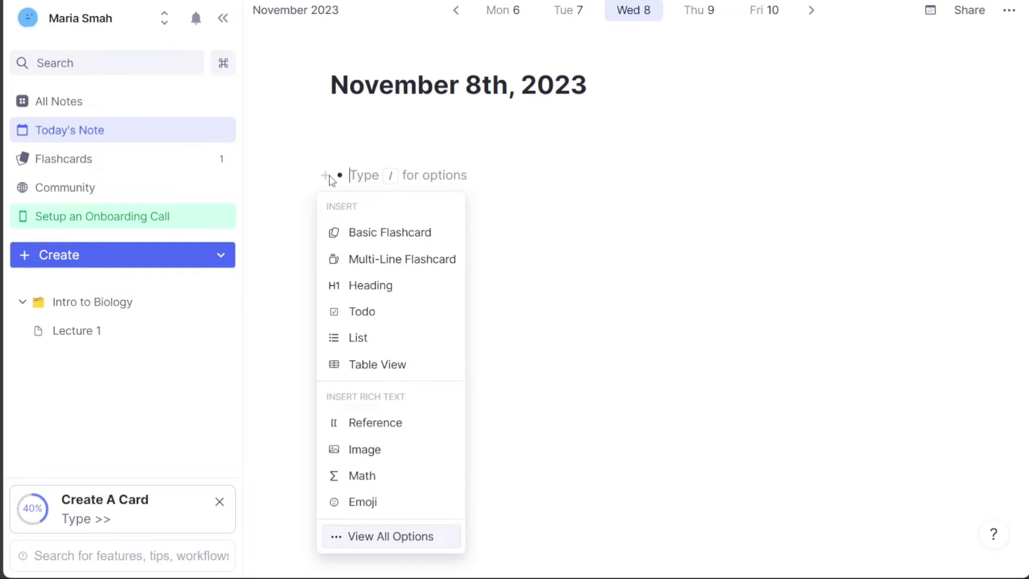
{"action": "left_click", "coordinate": [461, 176]}
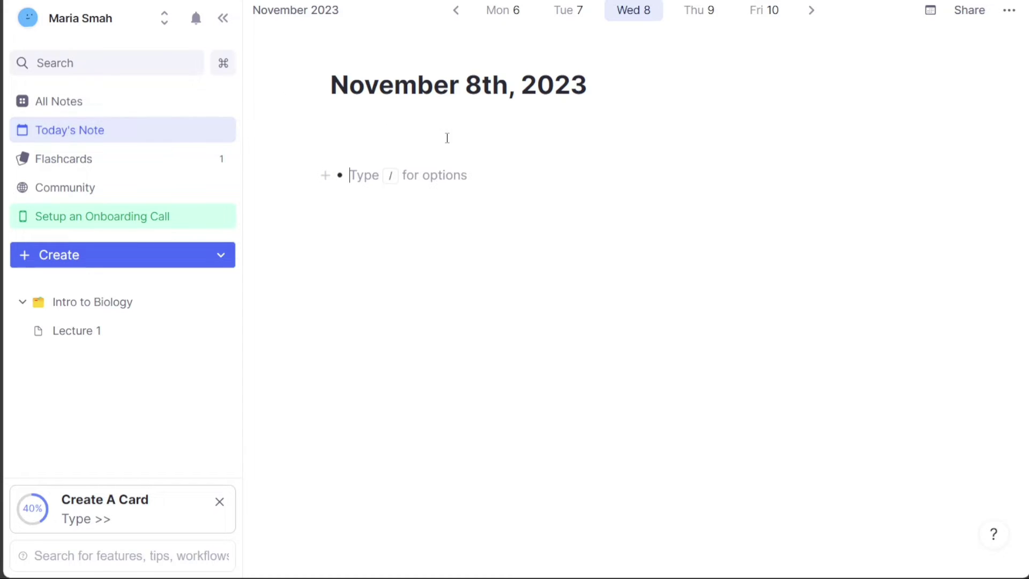
{"action": "left_click", "coordinate": [932, 11]}
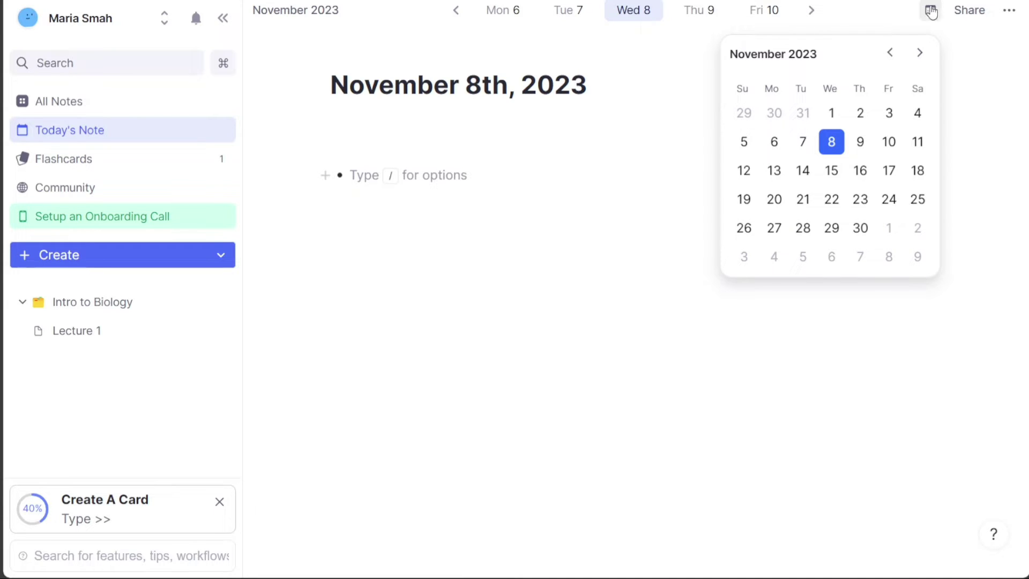
{"action": "left_click", "coordinate": [621, 168]}
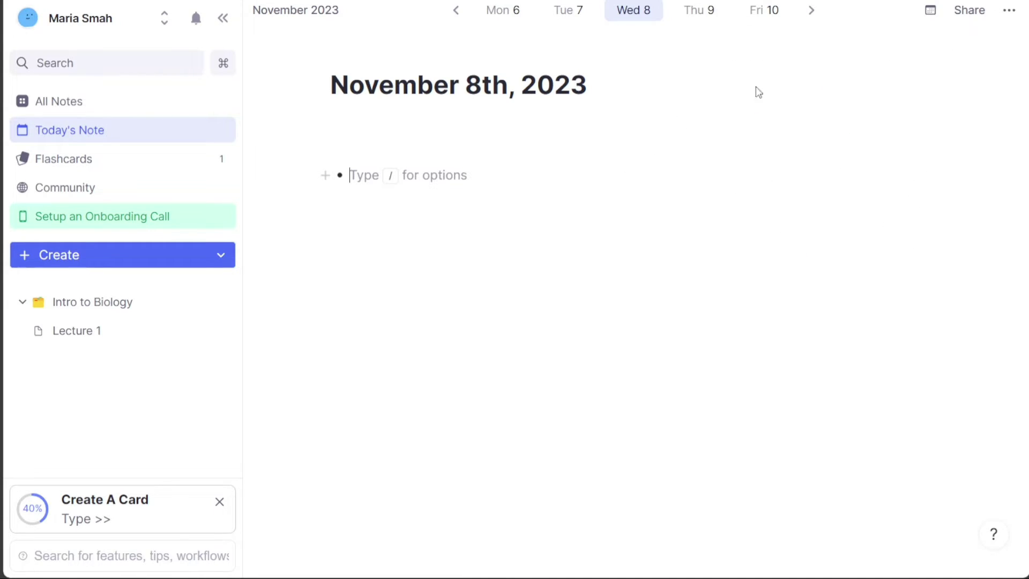
{"action": "left_click", "coordinate": [1010, 11]}
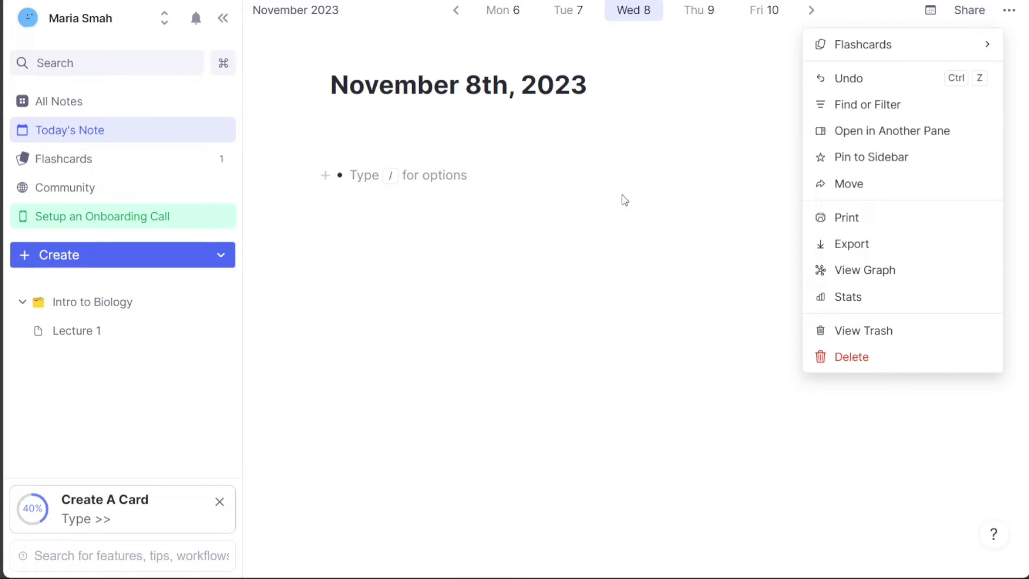
Step: Open the Flashcards home and scroll through the weekly chart, 10-card daily goal and summary
{"action": "left_click", "coordinate": [165, 166]}
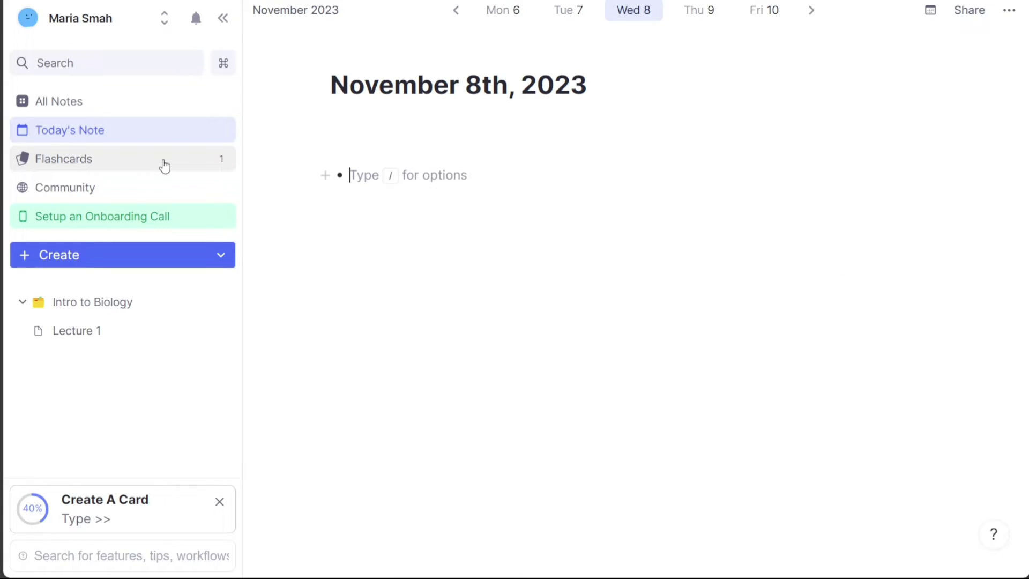
{"action": "left_click", "coordinate": [165, 167]}
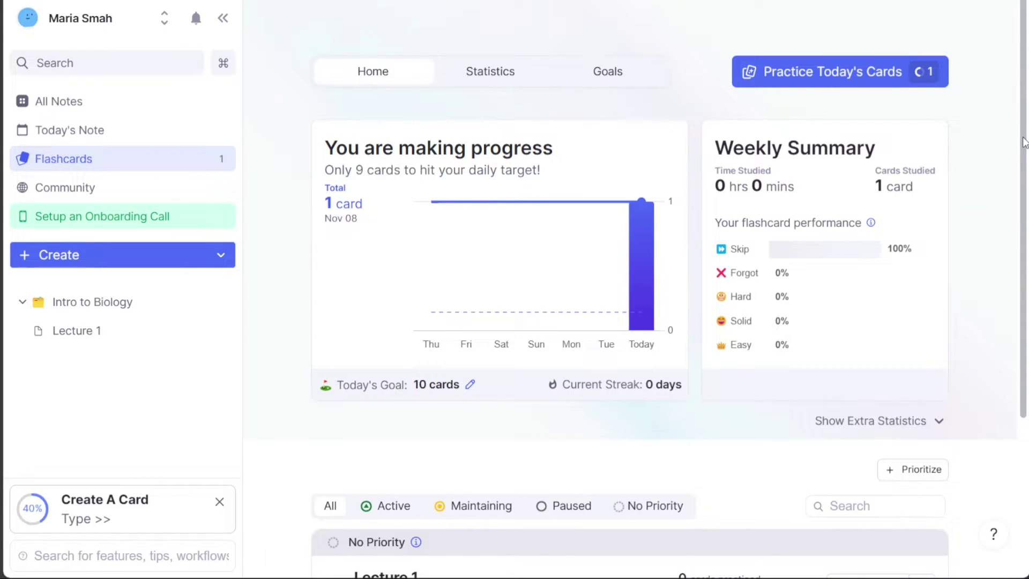
{"action": "scroll", "coordinate": [1024, 142], "scroll_direction": "down", "scroll_amount": 2}
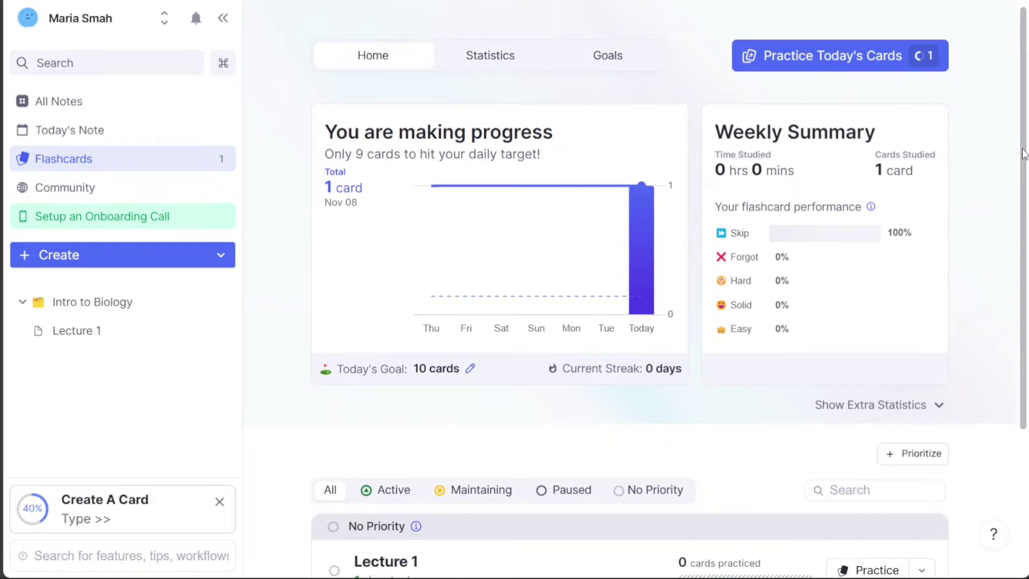
{"action": "scroll", "coordinate": [670, 311], "scroll_direction": "down", "scroll_amount": 3}
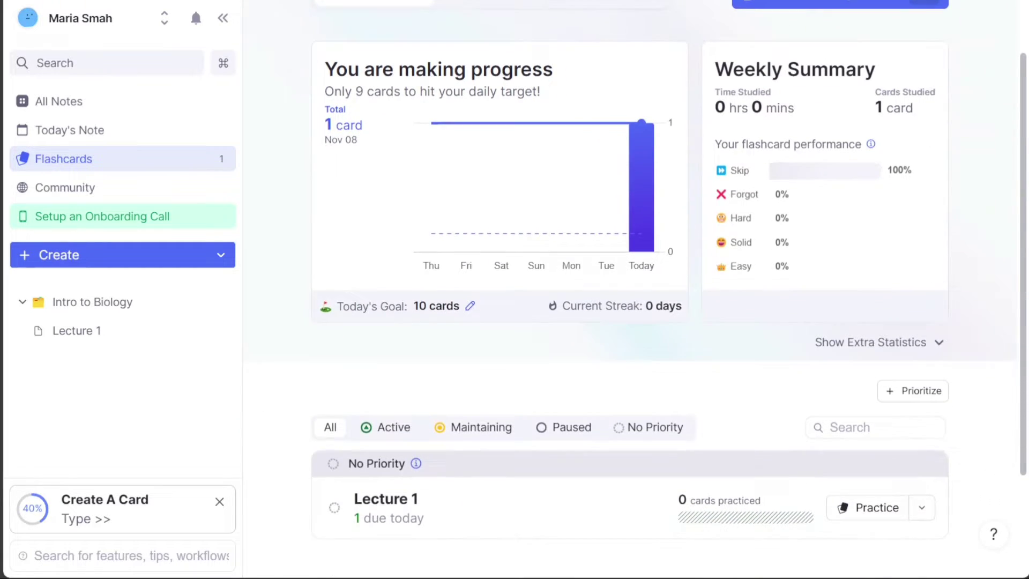
{"action": "scroll", "coordinate": [670, 311], "scroll_direction": "down", "scroll_amount": 4}
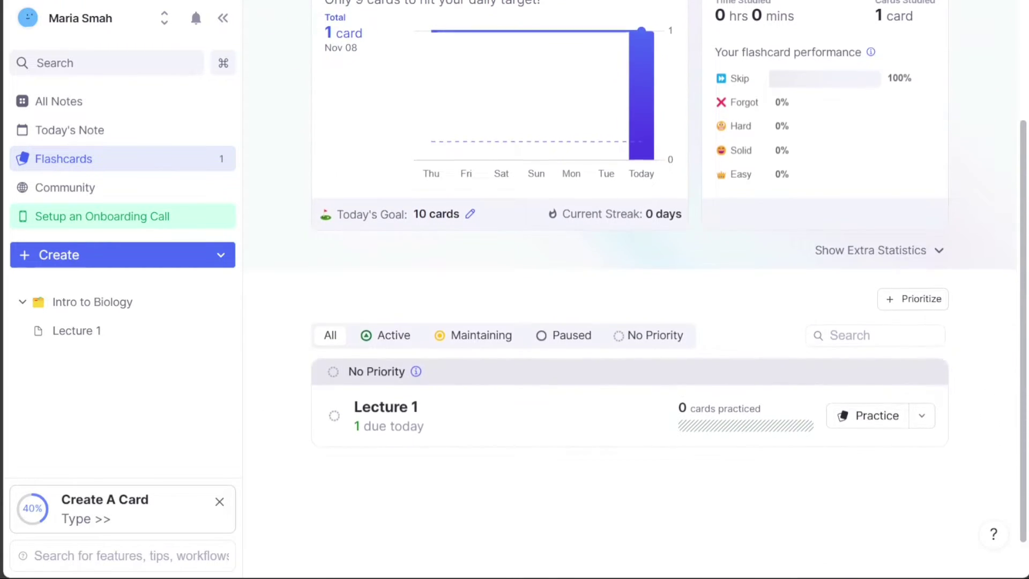
{"action": "scroll", "coordinate": [1013, 116], "scroll_direction": "up", "scroll_amount": 9}
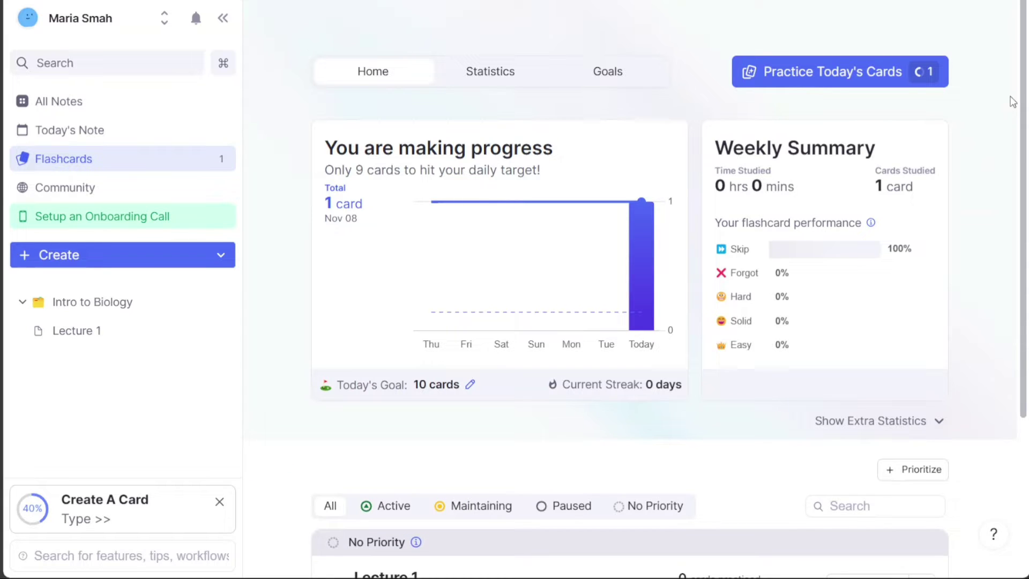
{"action": "scroll", "coordinate": [1028, 139], "scroll_direction": "down", "scroll_amount": 3}
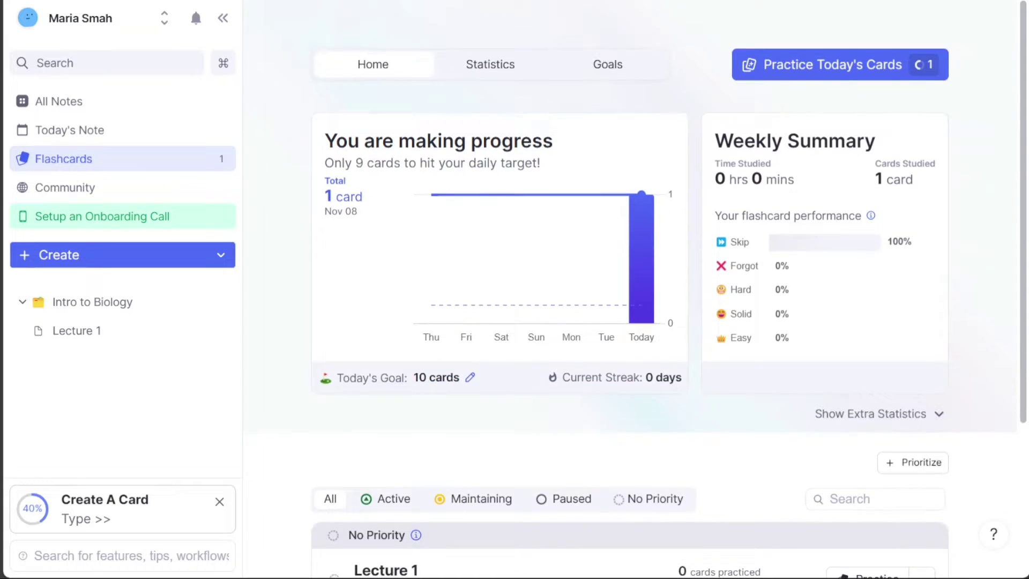
{"action": "scroll", "coordinate": [669, 314], "scroll_direction": "down", "scroll_amount": 1}
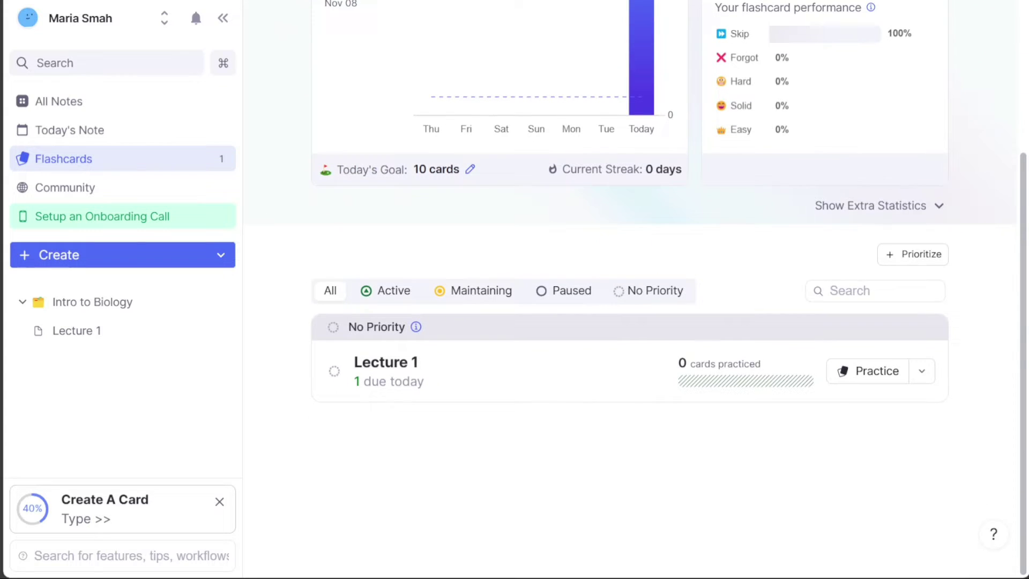
{"action": "scroll", "coordinate": [1023, 230], "scroll_direction": "up", "scroll_amount": 4}
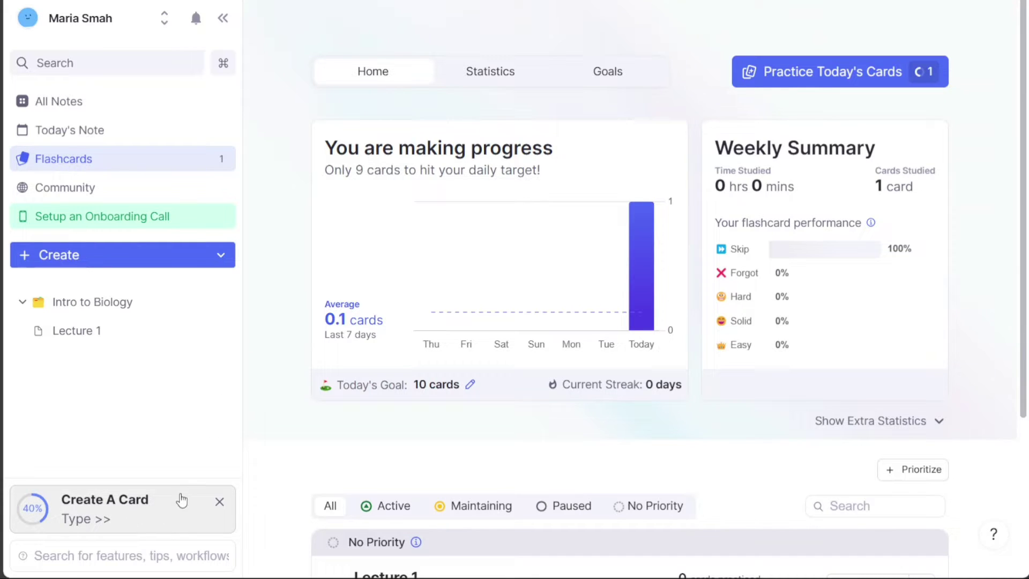
Step: View the Create A Card tutorial, close the feature tutorials list, and dismiss the onboarding card
{"action": "left_click", "coordinate": [162, 503]}
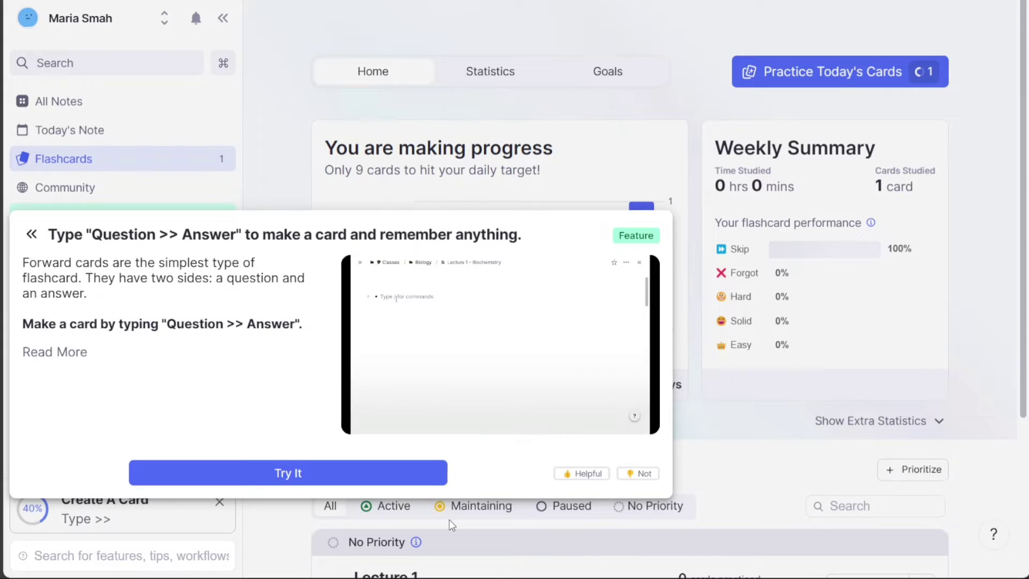
{"action": "left_click", "coordinate": [31, 236]}
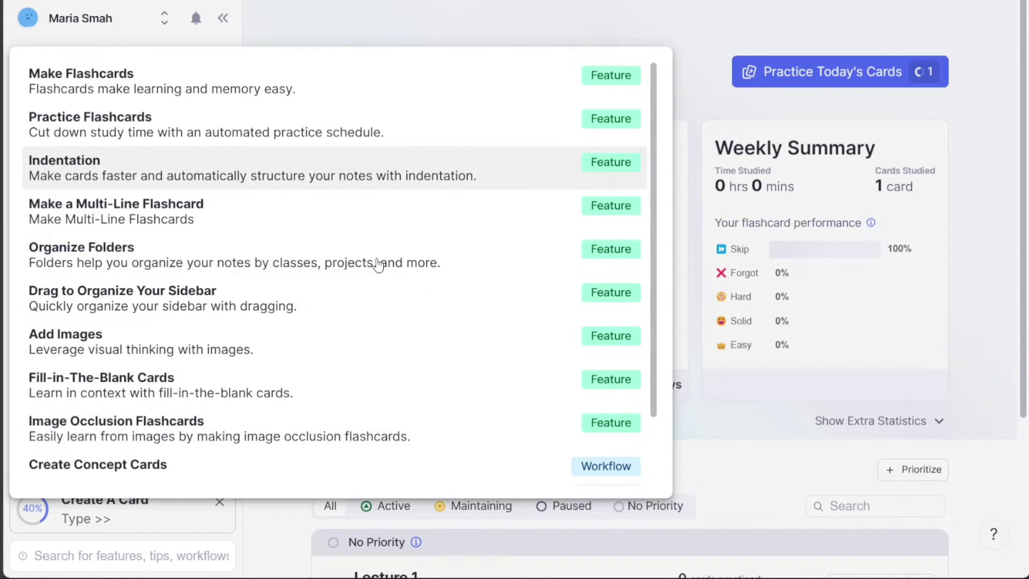
{"action": "left_click", "coordinate": [256, 539]}
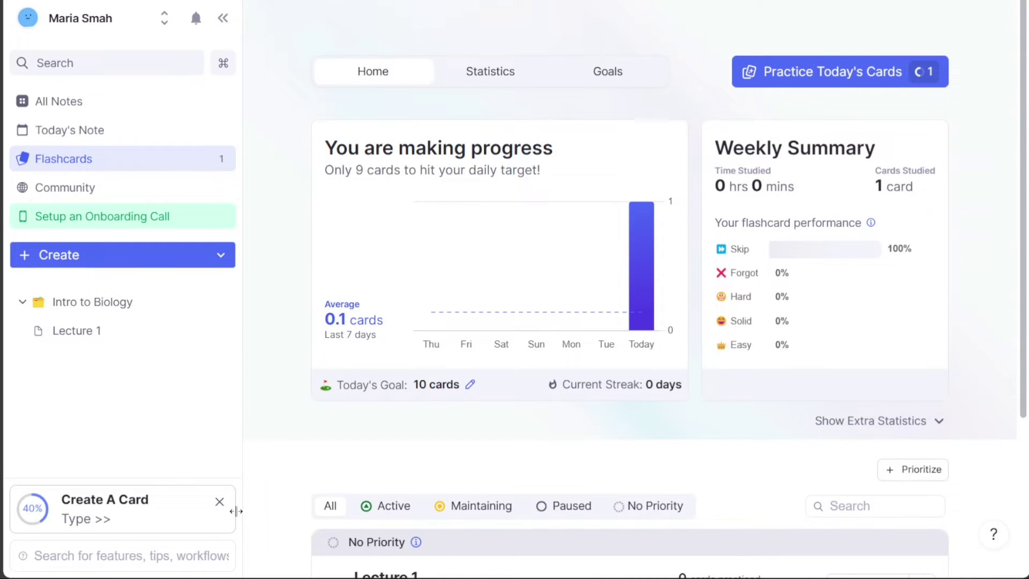
{"action": "left_click", "coordinate": [219, 504]}
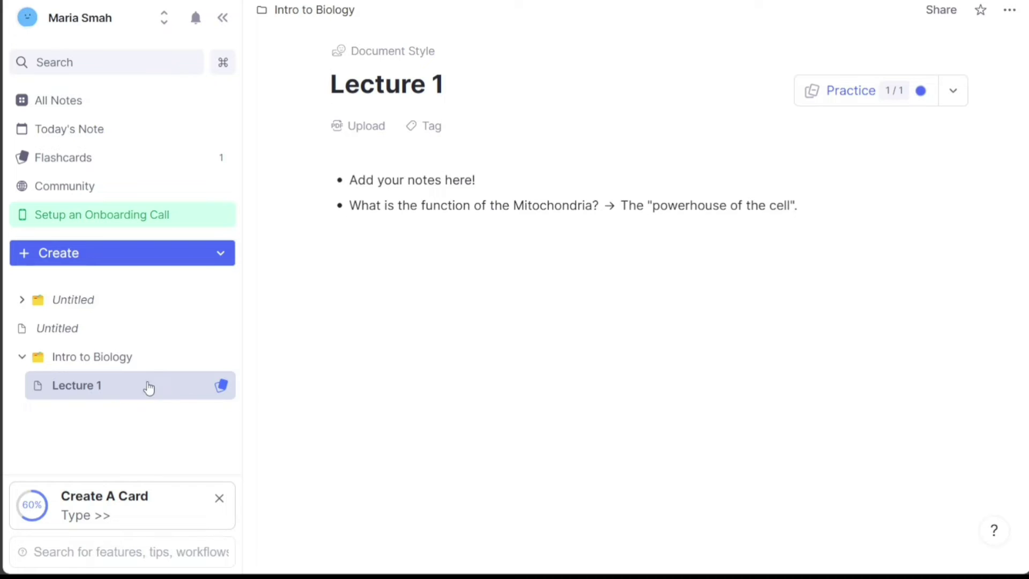
Step: Pin Lecture 1, title the Untitled note 'Demo' and pin it, then view All Notes
{"action": "left_click", "coordinate": [979, 16]}
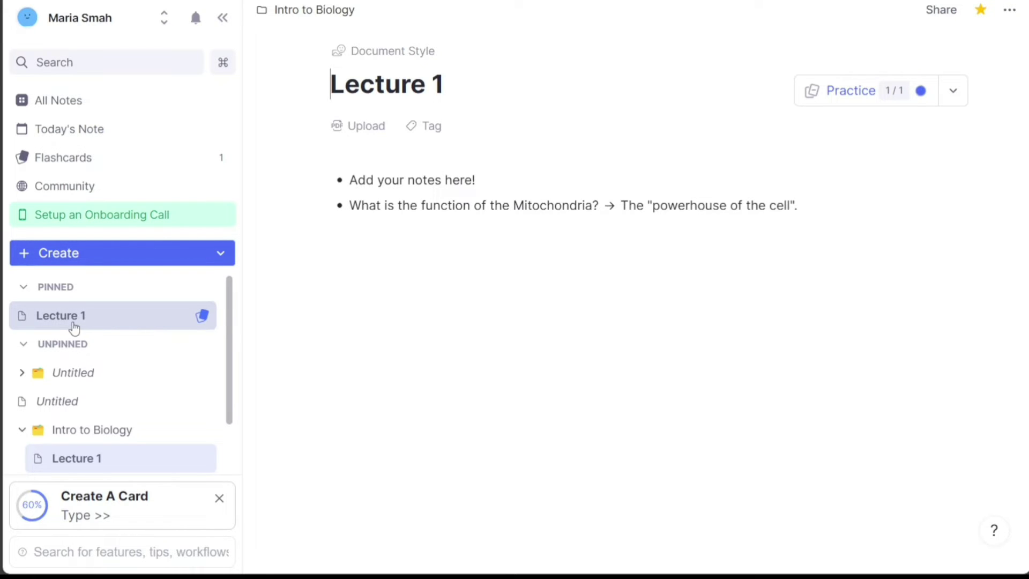
{"action": "left_click", "coordinate": [99, 417]}
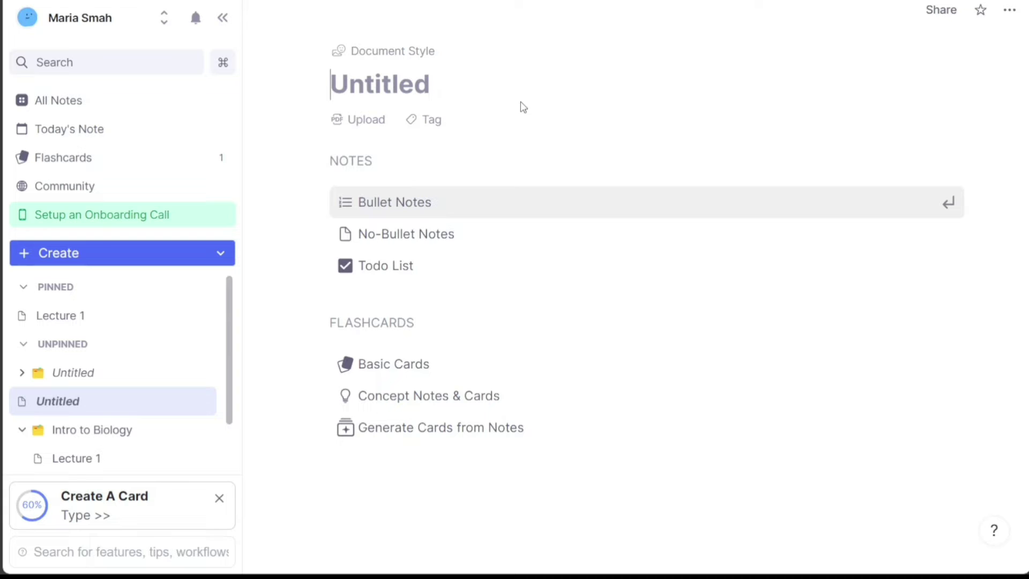
{"action": "type", "text": "De"}
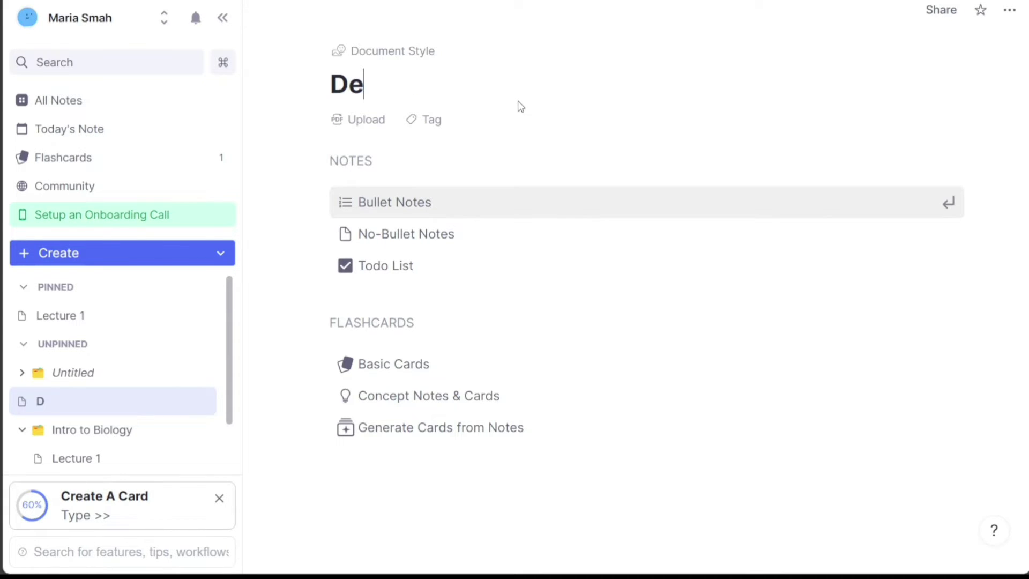
{"action": "type", "text": "mo"}
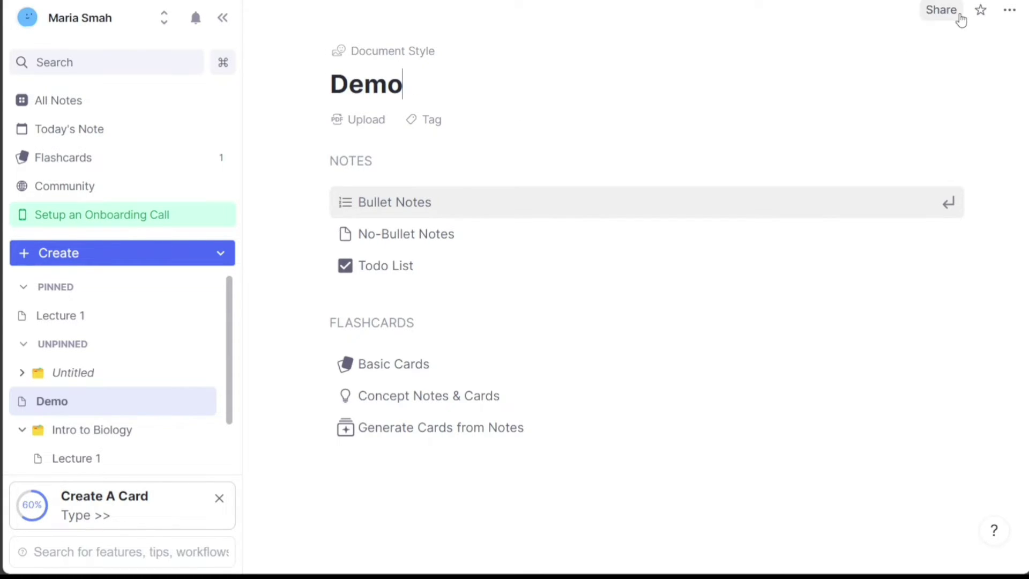
{"action": "left_click", "coordinate": [982, 12]}
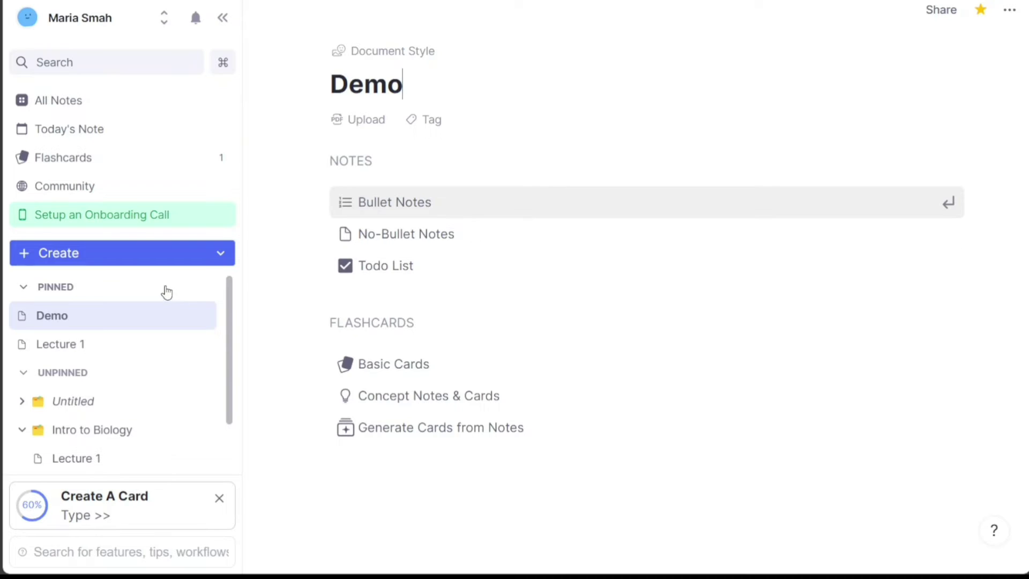
{"action": "left_click", "coordinate": [79, 109]}
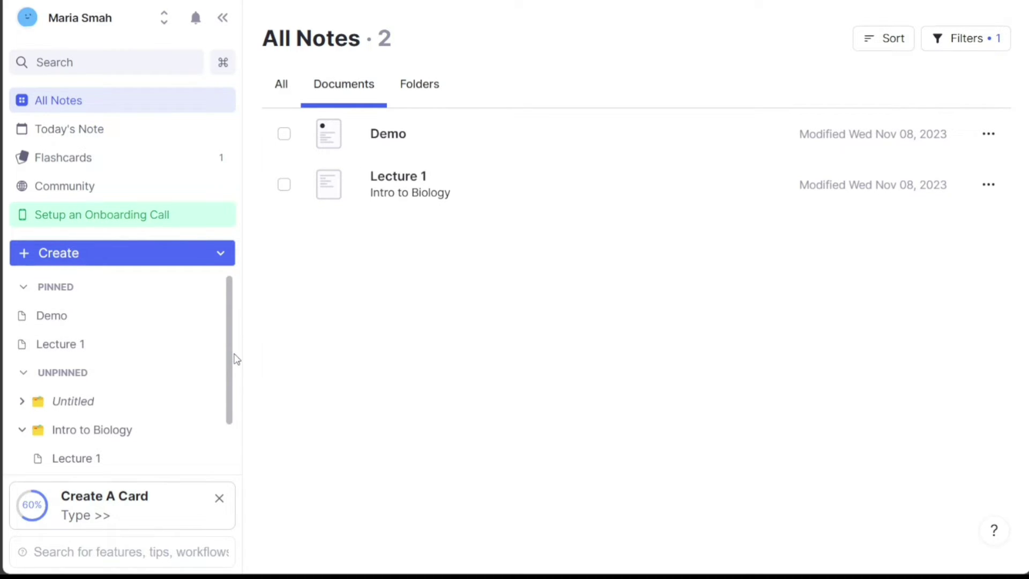
Step: Open the Intro to Biology folder, close its add menu, and show the Create dropdown
{"action": "left_click_drag", "start_coordinate": [232, 355], "coordinate": [221, 306]}
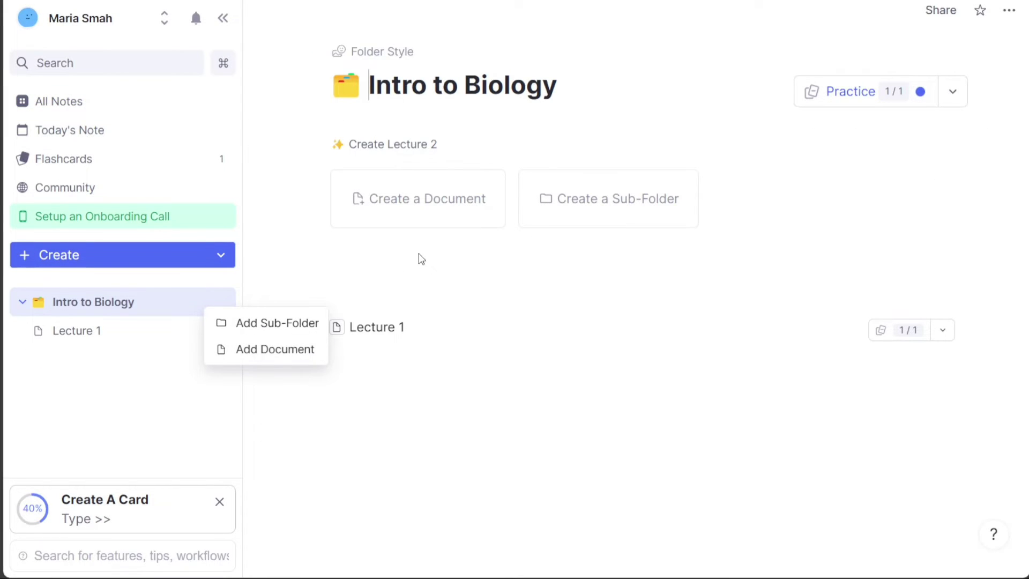
{"action": "left_click", "coordinate": [450, 253]}
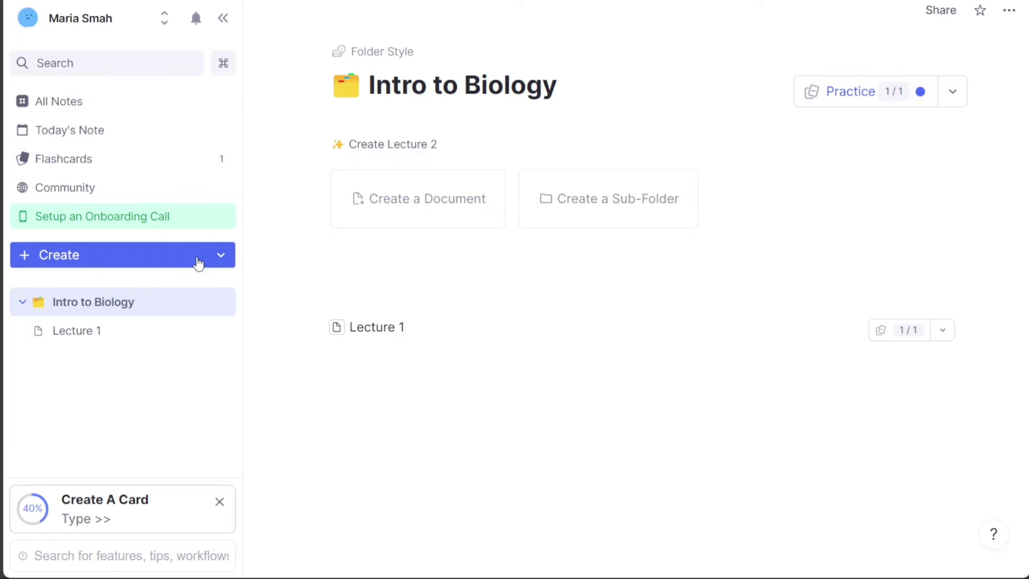
{"action": "left_click", "coordinate": [182, 263]}
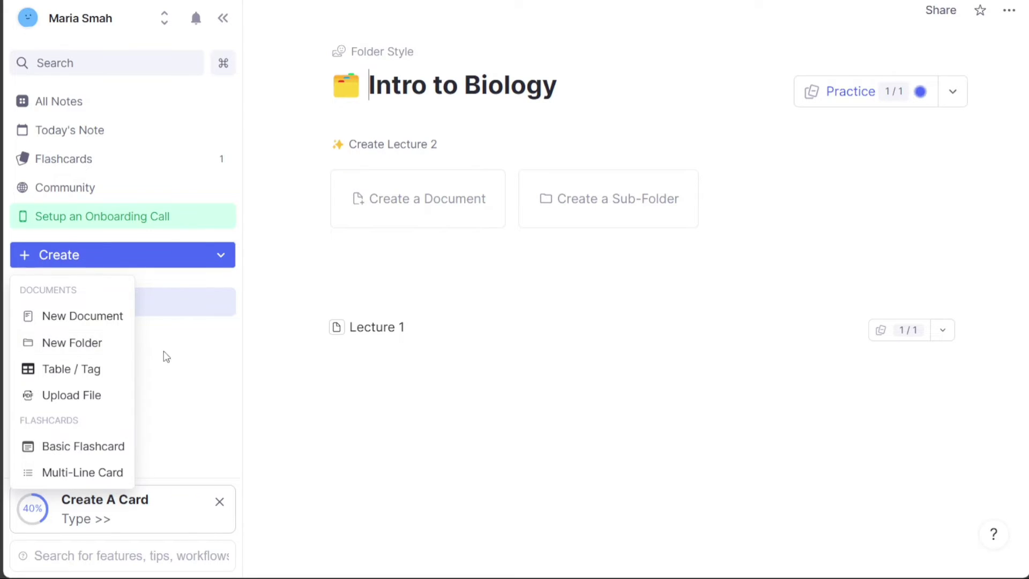
Step: From All Notes, create a new untitled document and a new untitled folder
{"action": "left_click", "coordinate": [223, 363]}
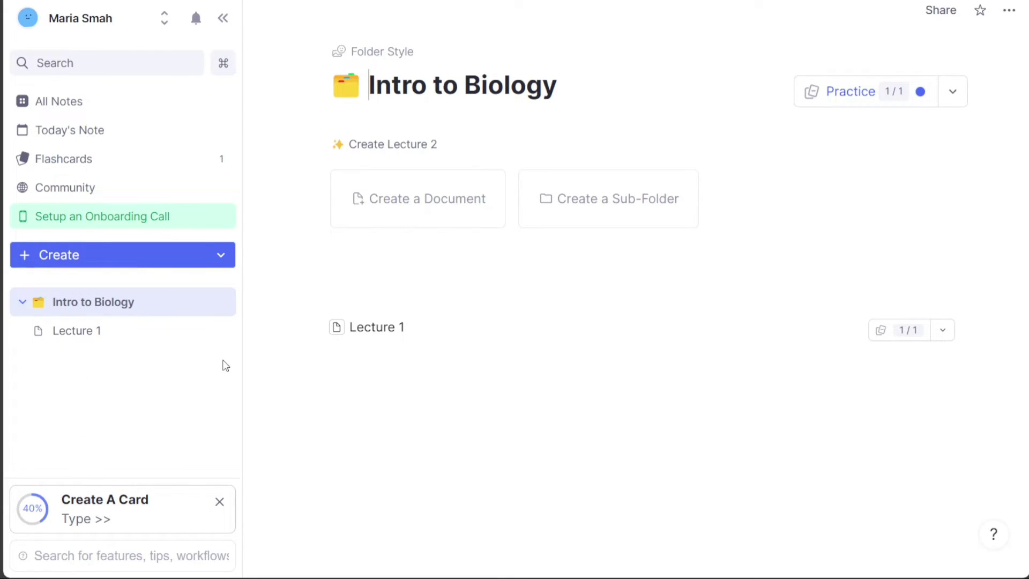
{"action": "left_click", "coordinate": [81, 104]}
{"action": "left_click", "coordinate": [81, 256]}
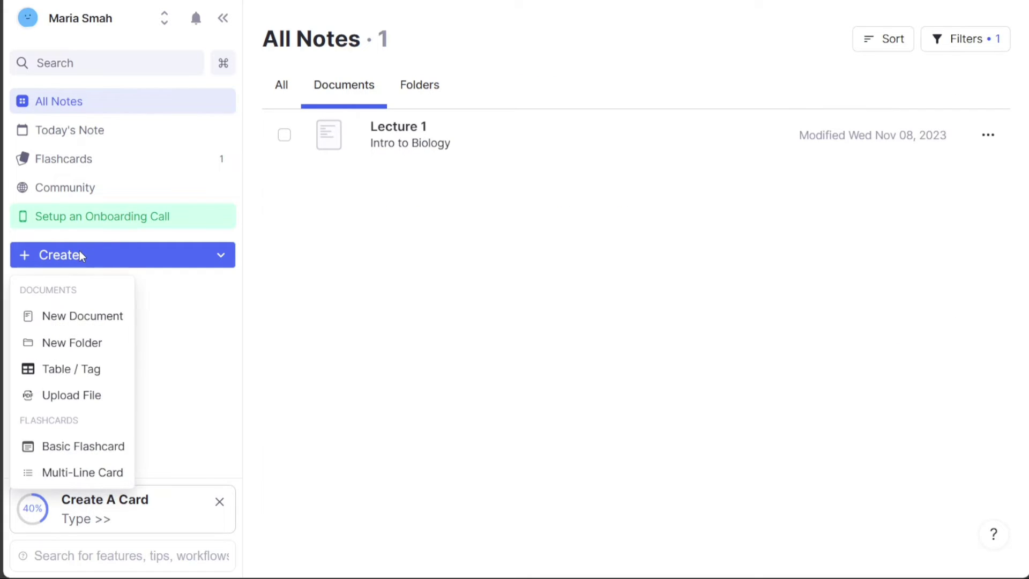
{"action": "left_click", "coordinate": [94, 316]}
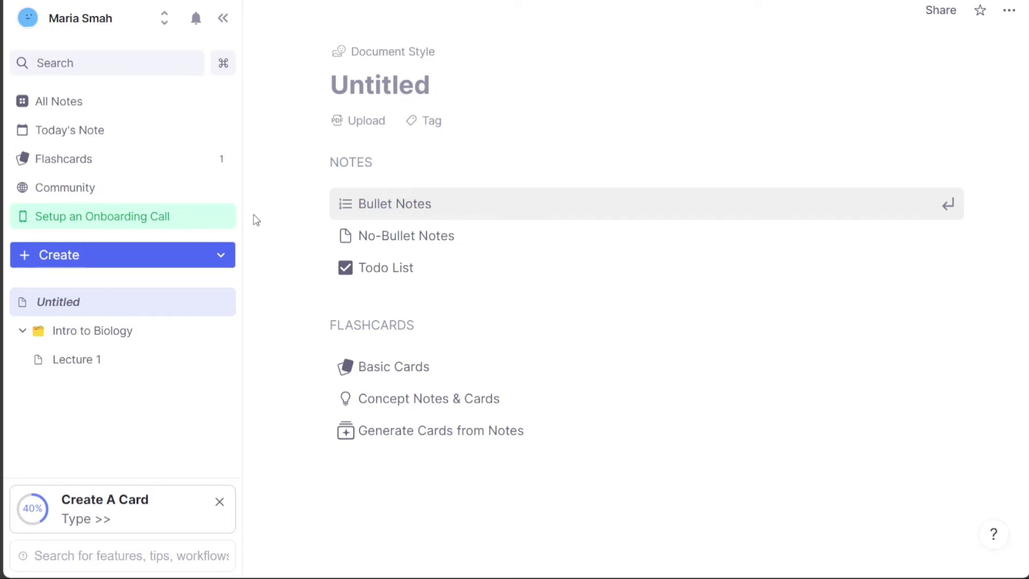
{"action": "left_click", "coordinate": [206, 257]}
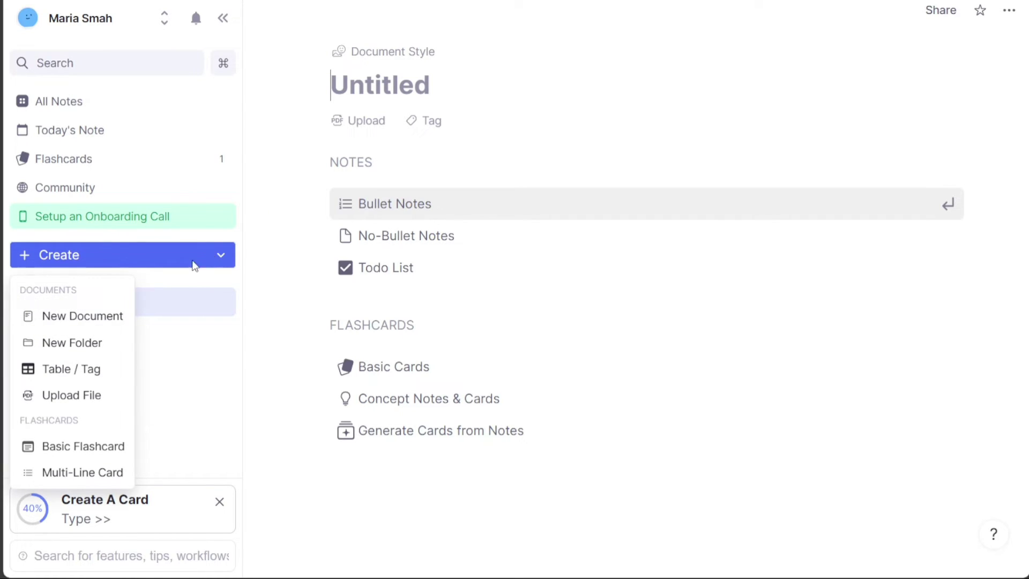
{"action": "left_click", "coordinate": [70, 345]}
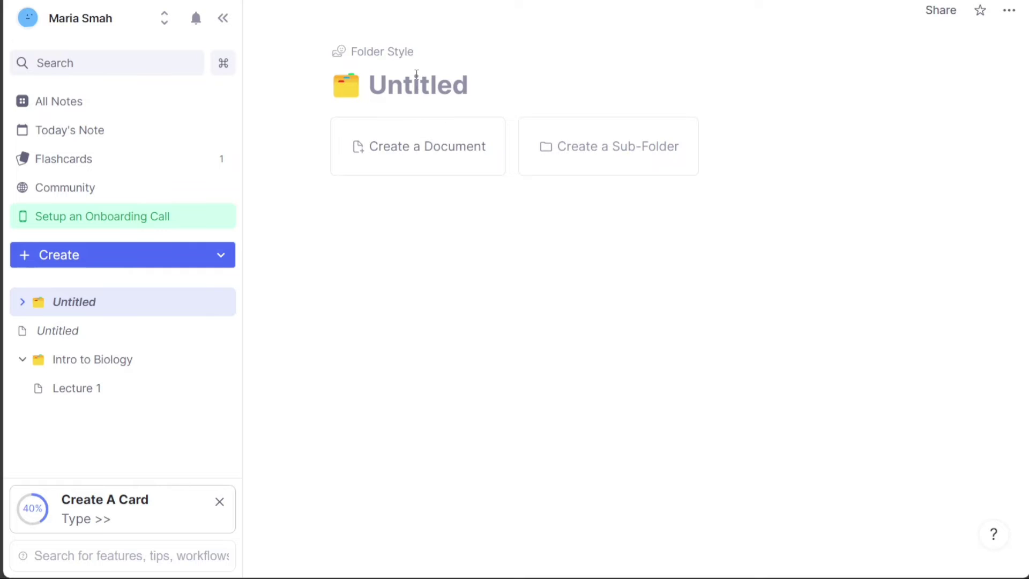
Step: Start a Create > Upload File, cancel the upload window, and reopen the Create list
{"action": "left_click", "coordinate": [205, 260]}
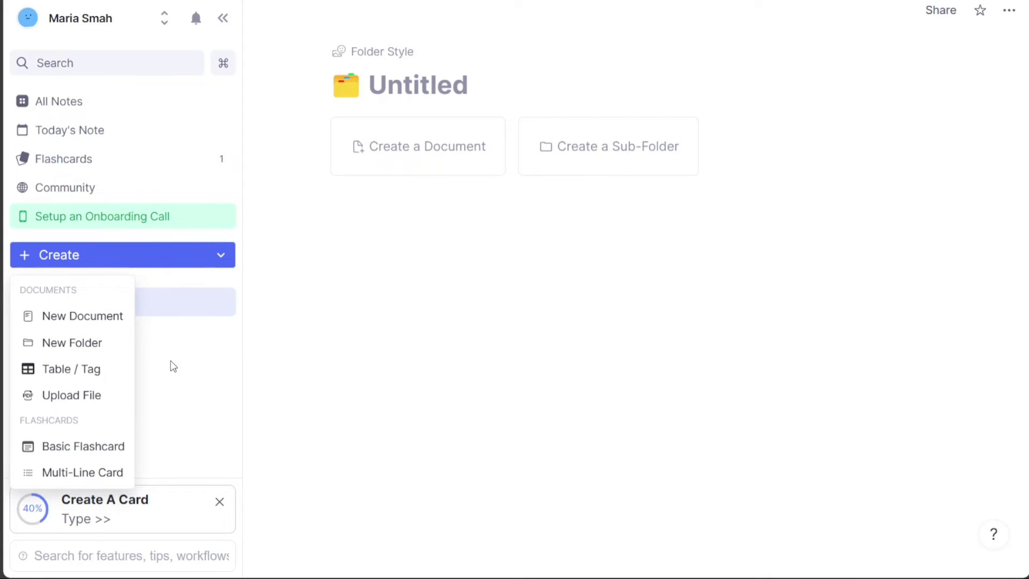
{"action": "left_click", "coordinate": [89, 398]}
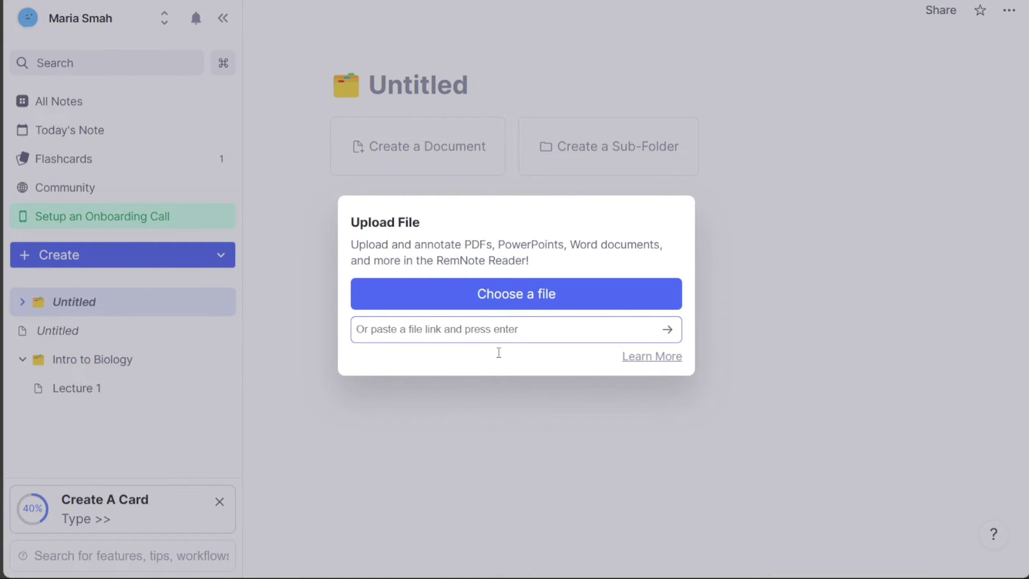
{"action": "left_click", "coordinate": [446, 412]}
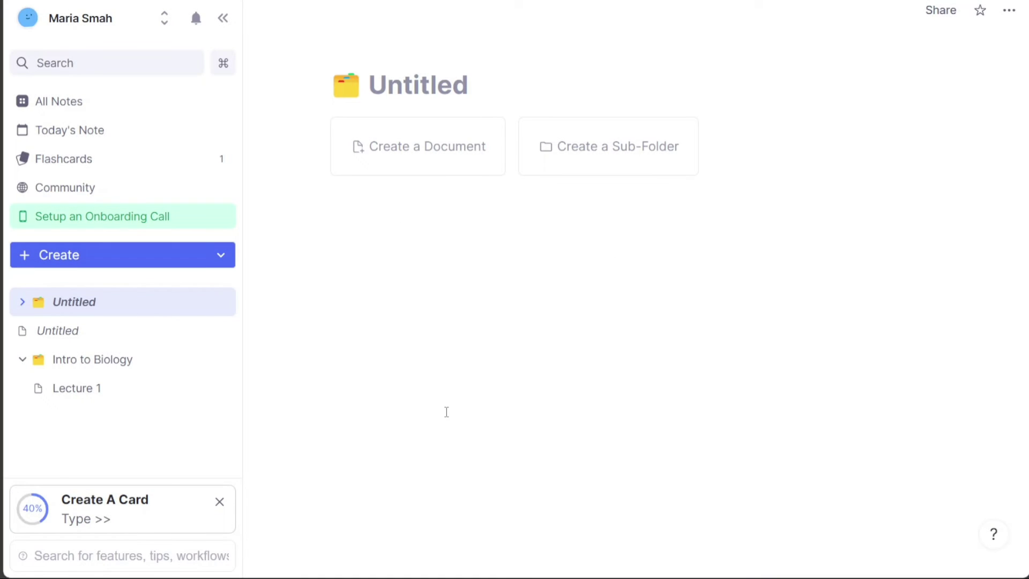
{"action": "left_click", "coordinate": [221, 256]}
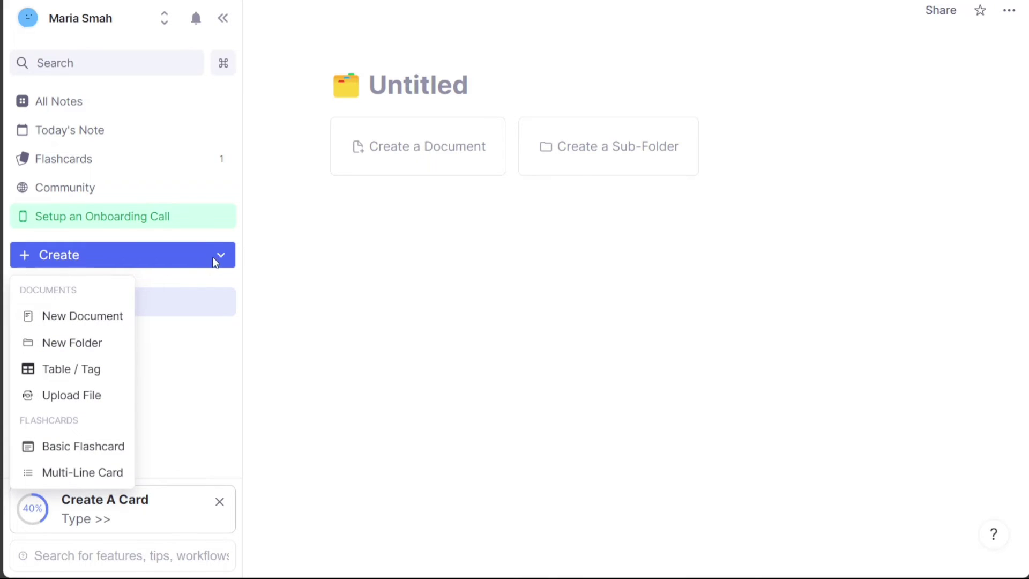
Step: Create another document titled 'Demo' and close the tag search without adding a tag
{"action": "left_click", "coordinate": [80, 317]}
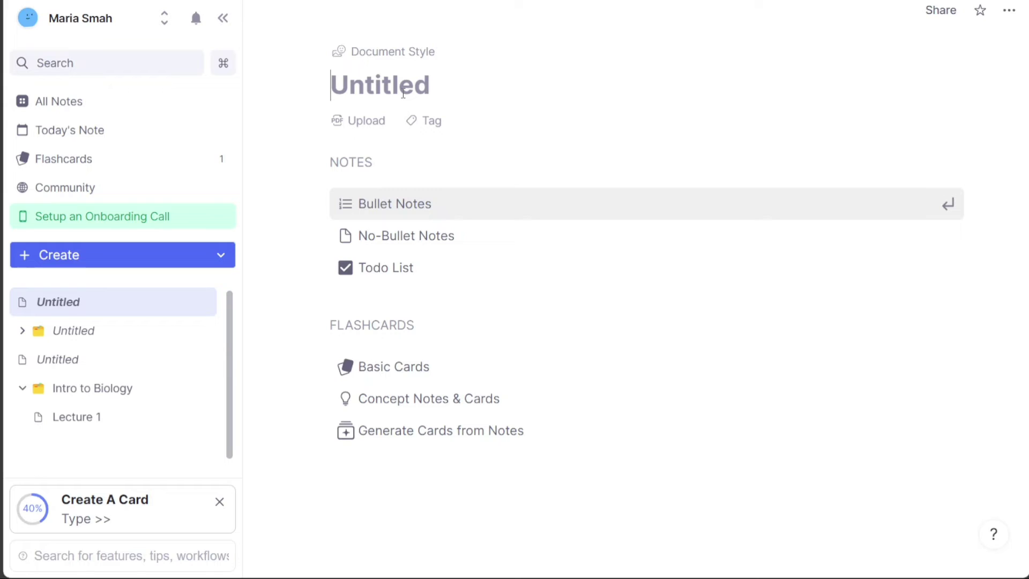
{"action": "type", "text": "De"}
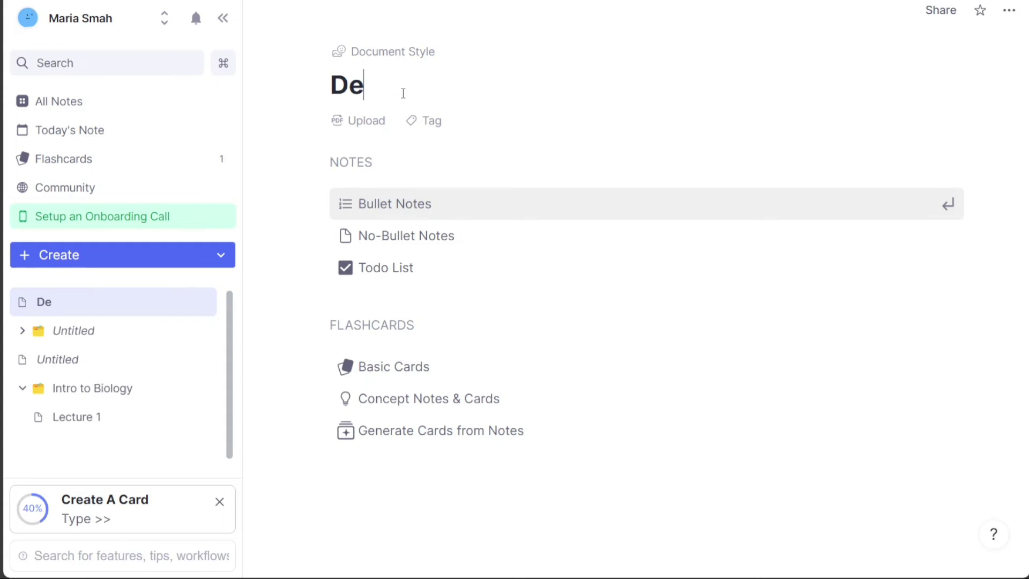
{"action": "type", "text": "mo"}
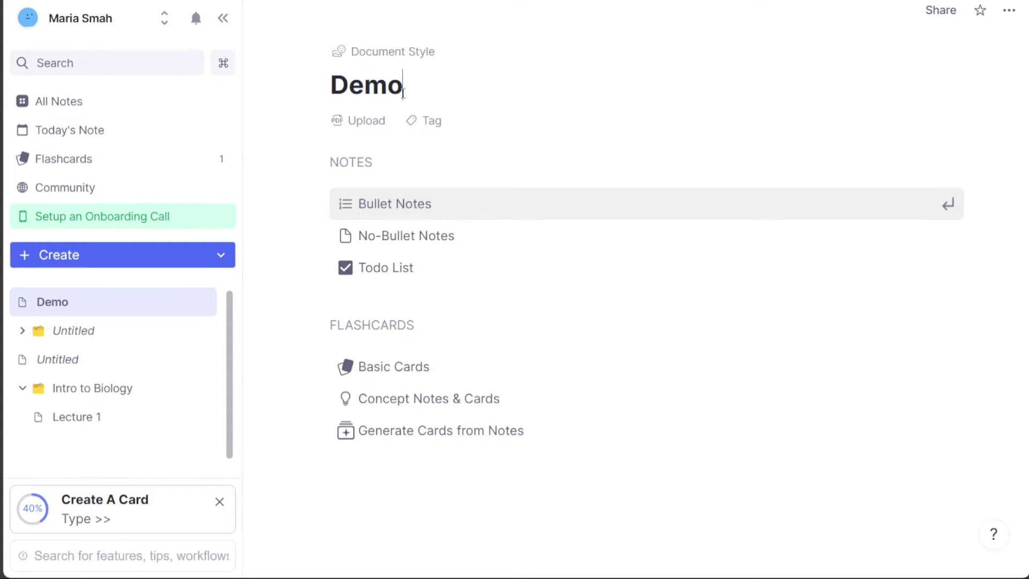
{"action": "left_click", "coordinate": [436, 129]}
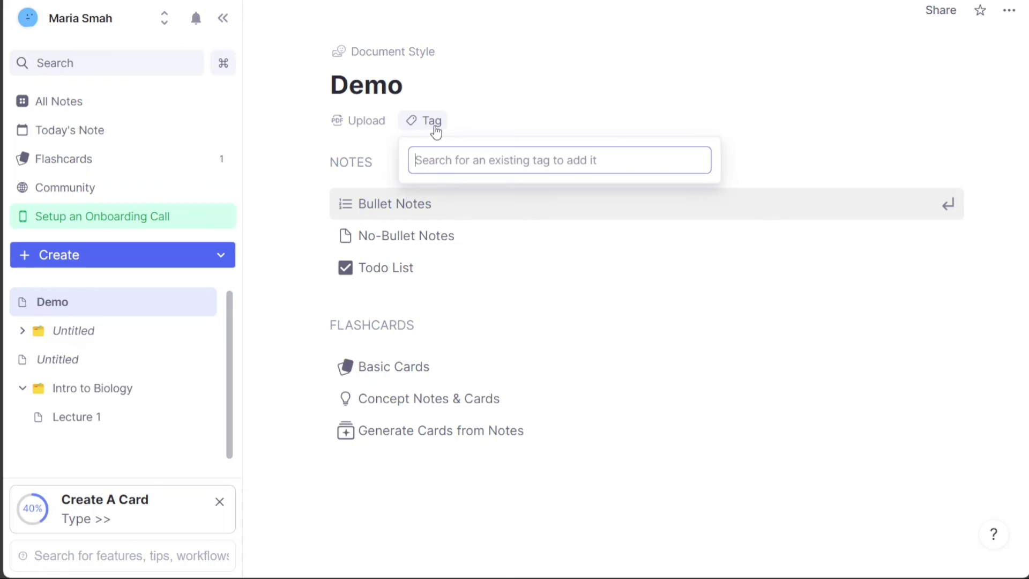
{"action": "left_click", "coordinate": [491, 99]}
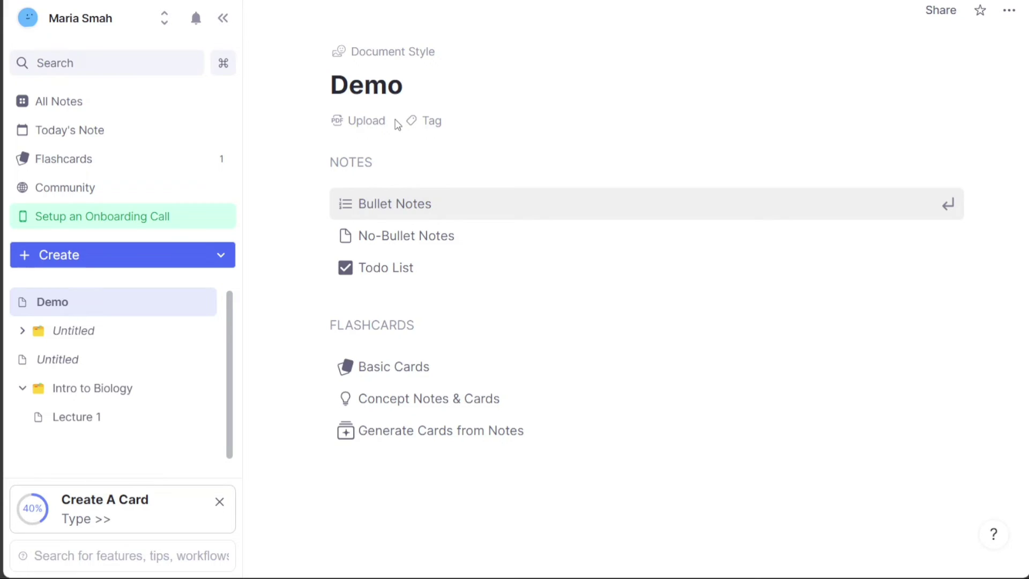
Step: Try the file and link attachment options and the tag search, attaching nothing
{"action": "left_click", "coordinate": [369, 124]}
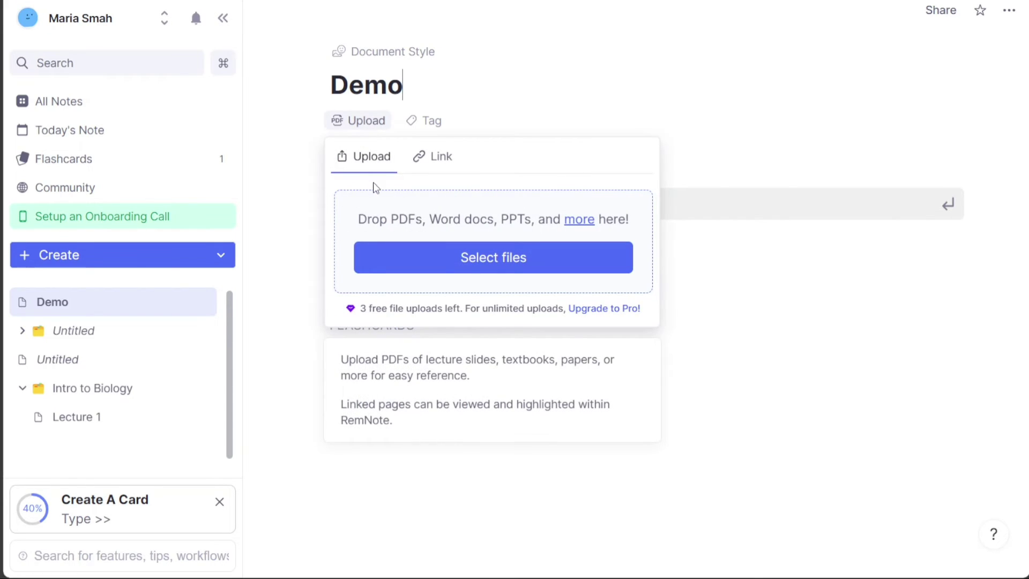
{"action": "left_click", "coordinate": [437, 159]}
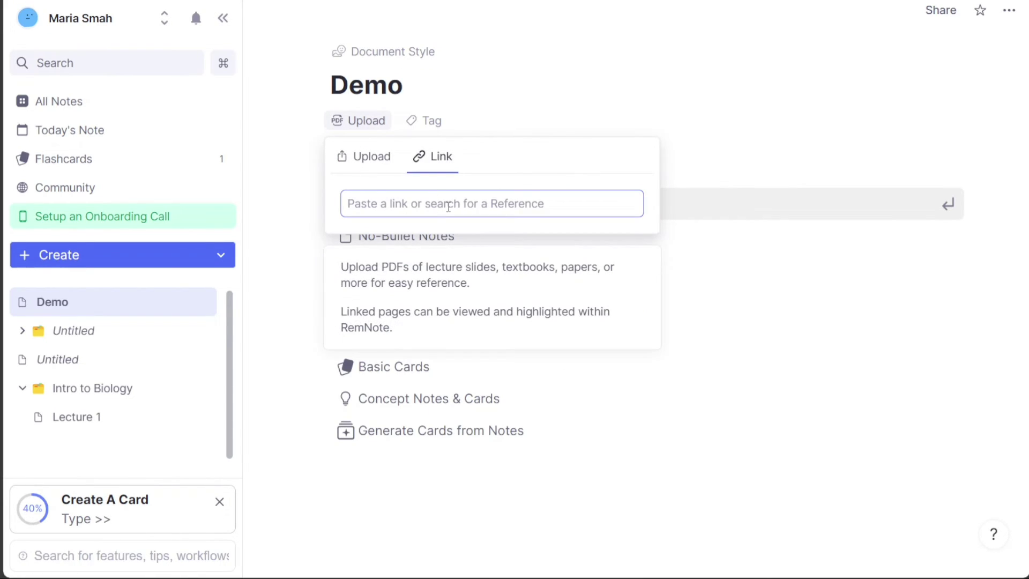
{"action": "left_click", "coordinate": [428, 121]}
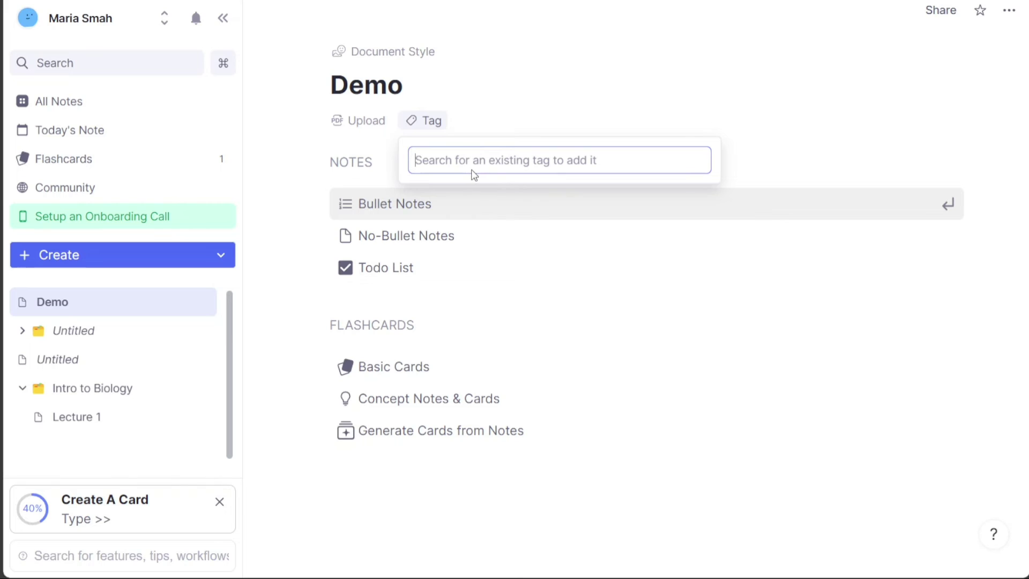
{"action": "left_click", "coordinate": [565, 119]}
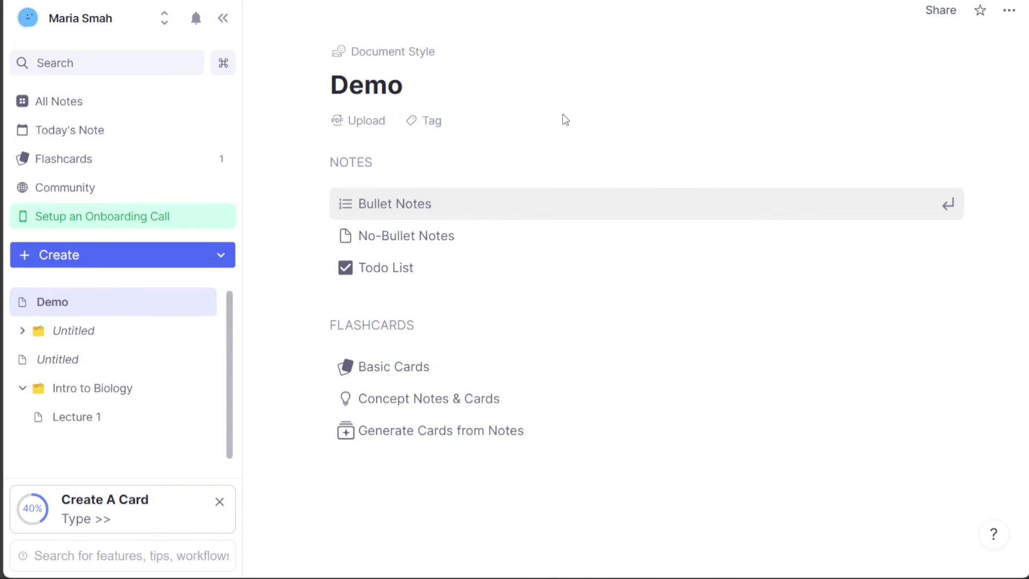
Step: Start Demo from the Bullet Notes template, type and erase 'demo', and glance at the Insert menu
{"action": "left_click", "coordinate": [443, 208]}
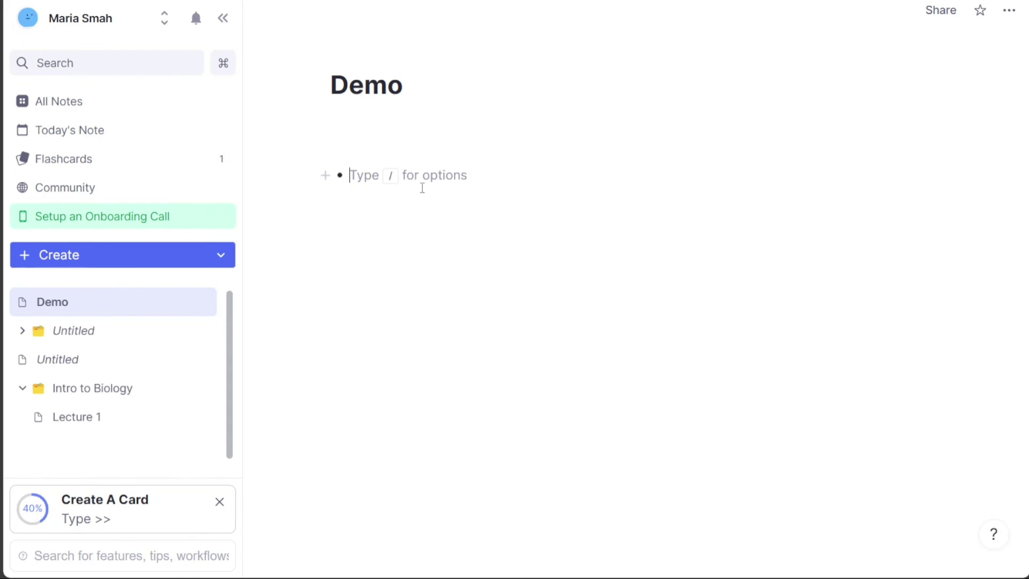
{"action": "type", "text": "demo"}
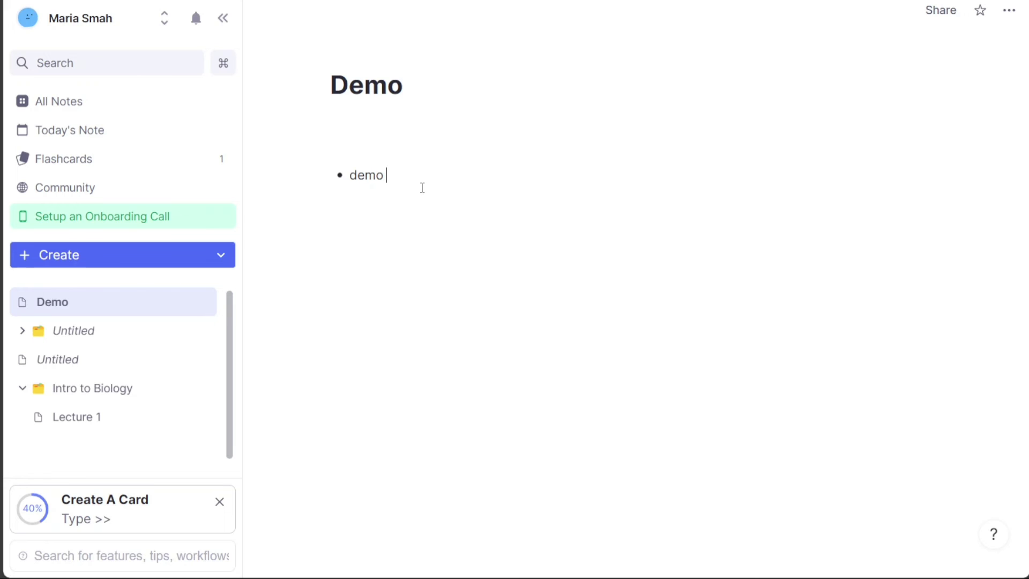
{"action": "type", "text": ">>"}
{"action": "key", "text": "BackSpace"}
{"action": "key", "text": "shift+Home"}
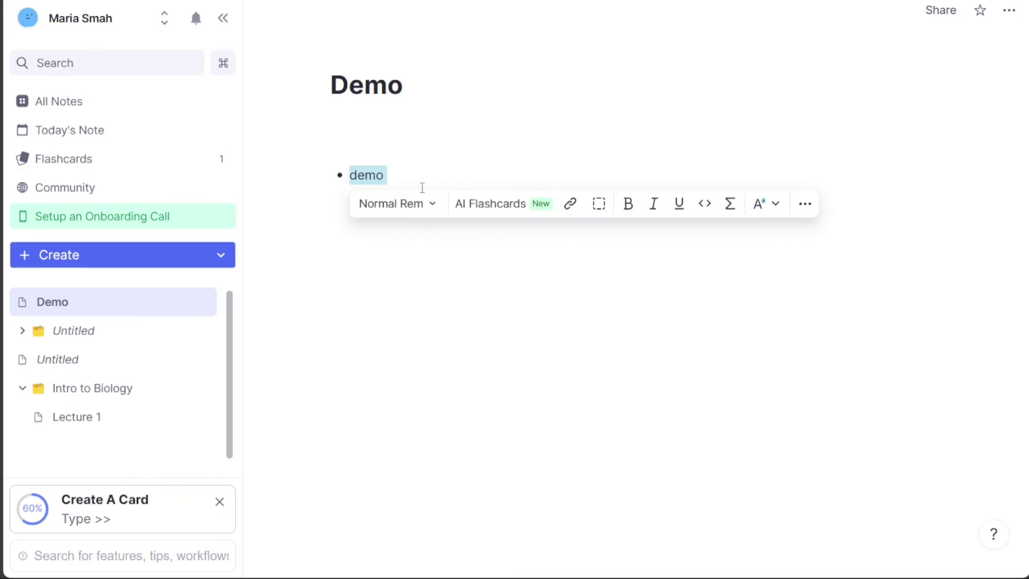
{"action": "key", "text": "BackSpace"}
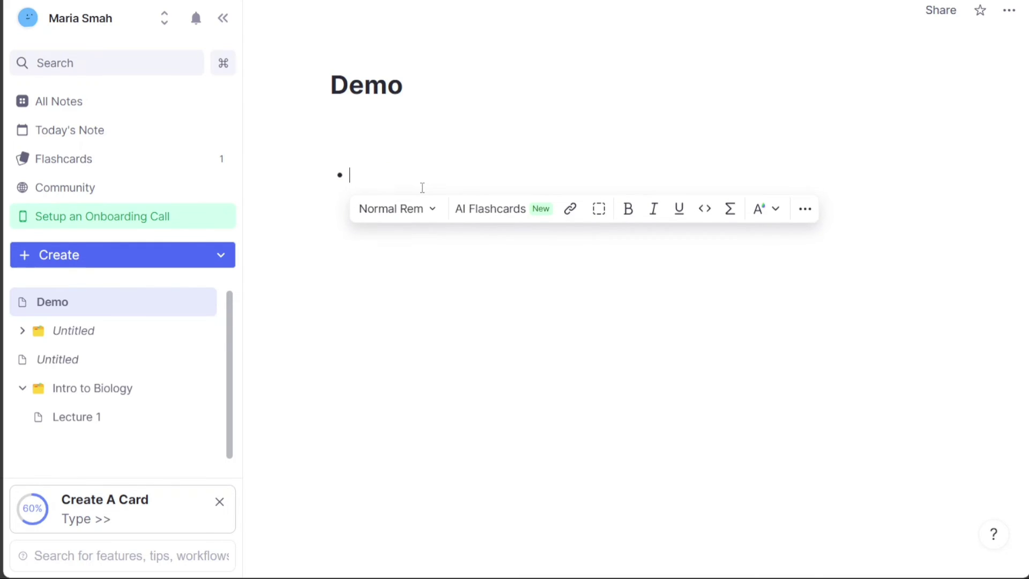
{"action": "left_click", "coordinate": [324, 175]}
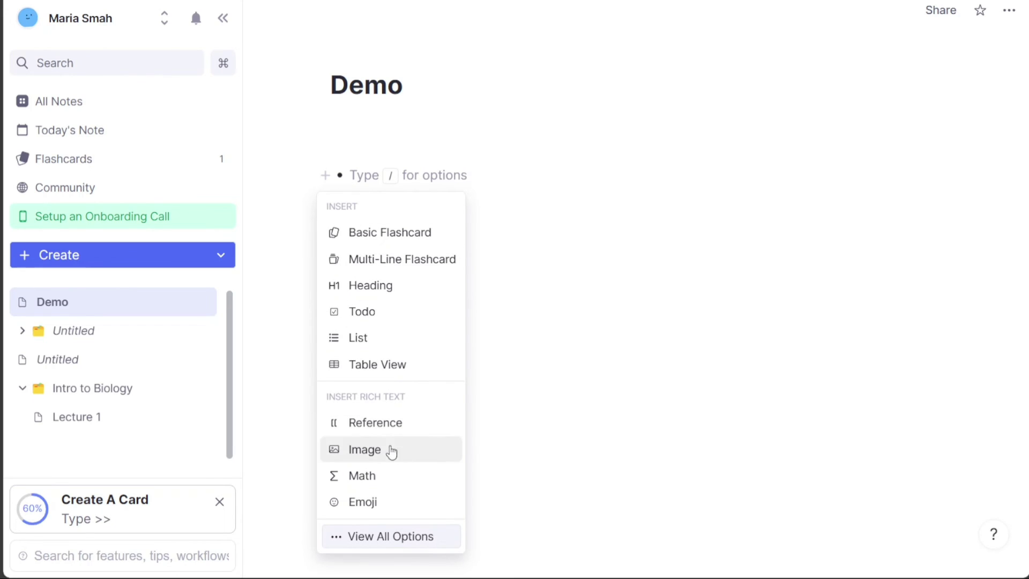
{"action": "left_click", "coordinate": [446, 178]}
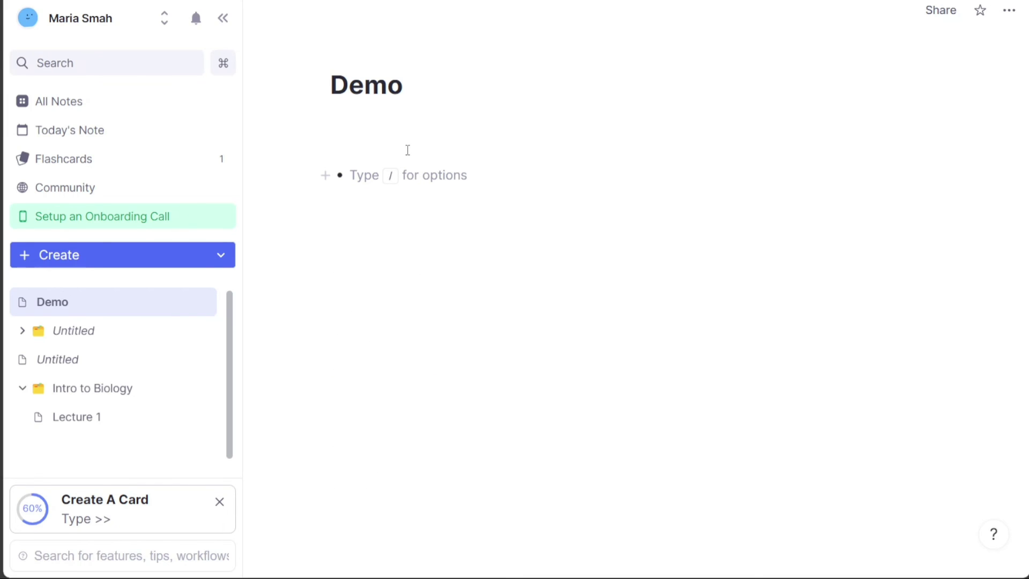
Step: Star Demo to pin it, then check the Share options and the community Topics list
{"action": "left_click", "coordinate": [979, 16]}
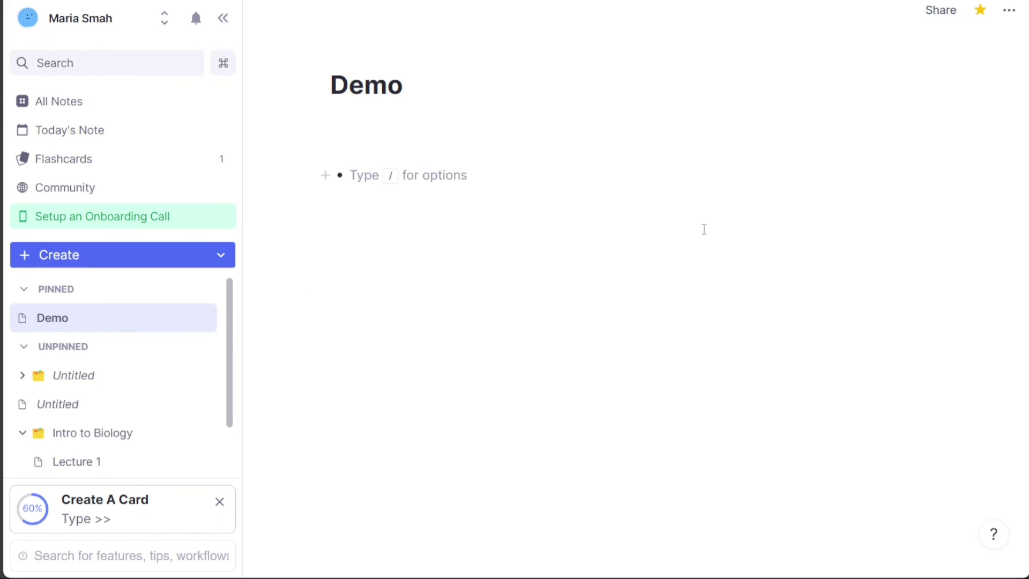
{"action": "left_click", "coordinate": [944, 15]}
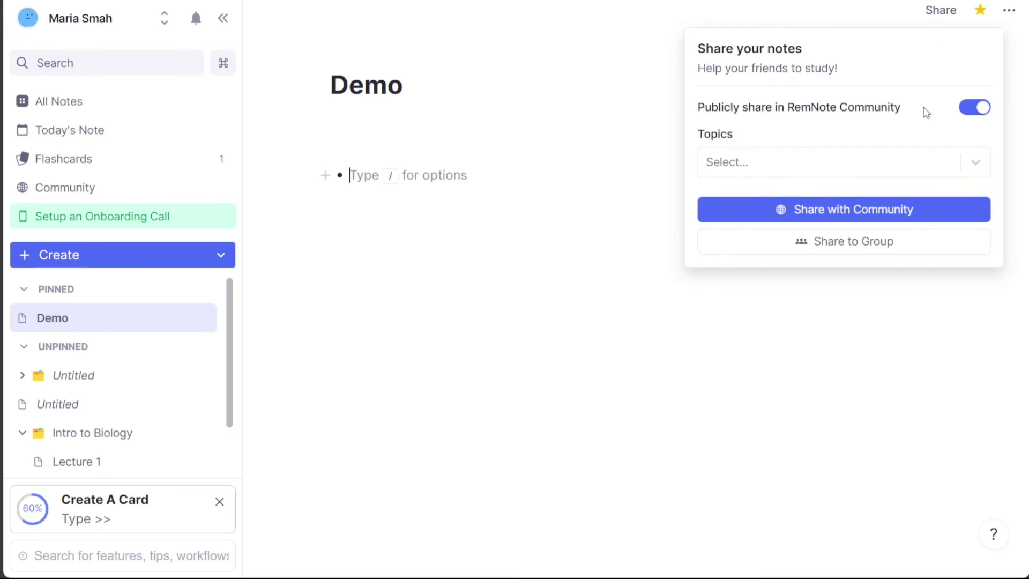
{"action": "left_click", "coordinate": [976, 162]}
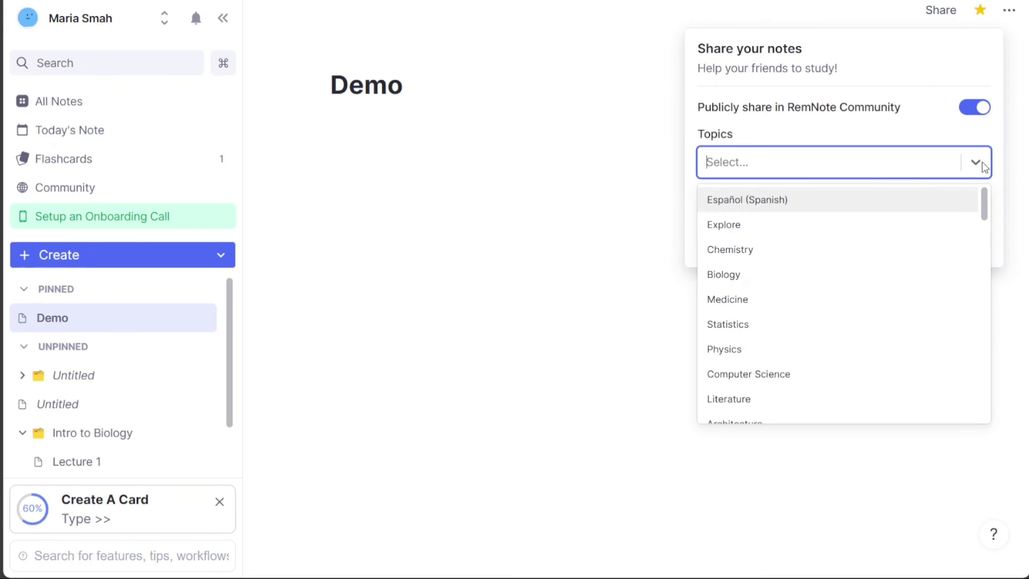
{"action": "left_click", "coordinate": [978, 163]}
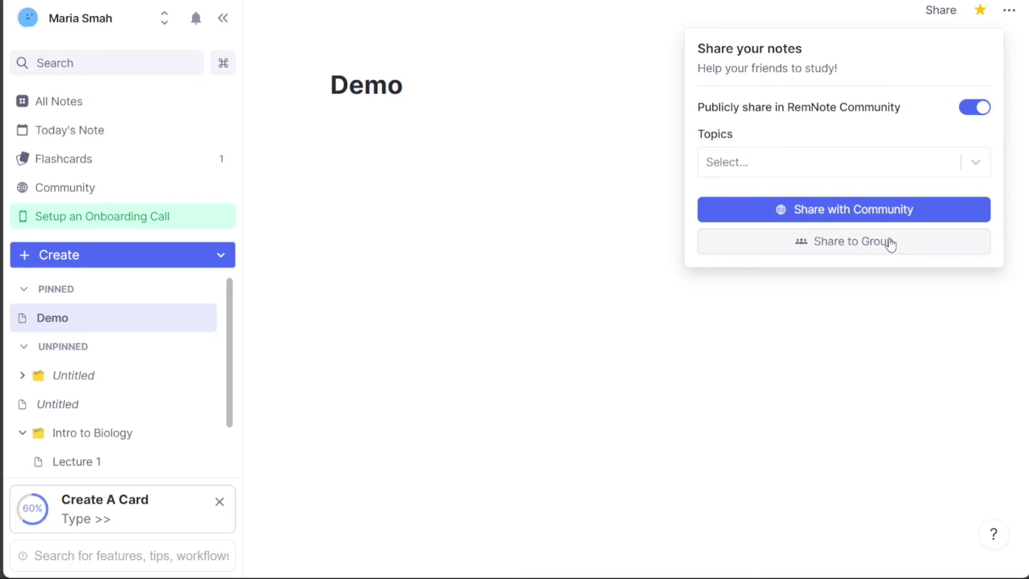
Step: Review Demo's available export formats, then close the export settings without exporting
{"action": "left_click", "coordinate": [1010, 11]}
{"action": "left_click", "coordinate": [1010, 11]}
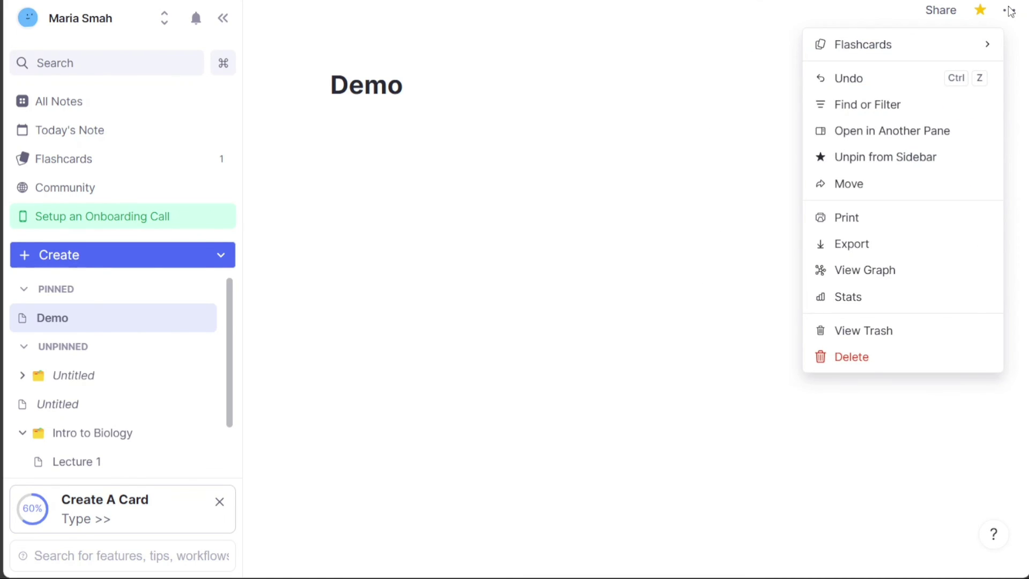
{"action": "left_click", "coordinate": [892, 249]}
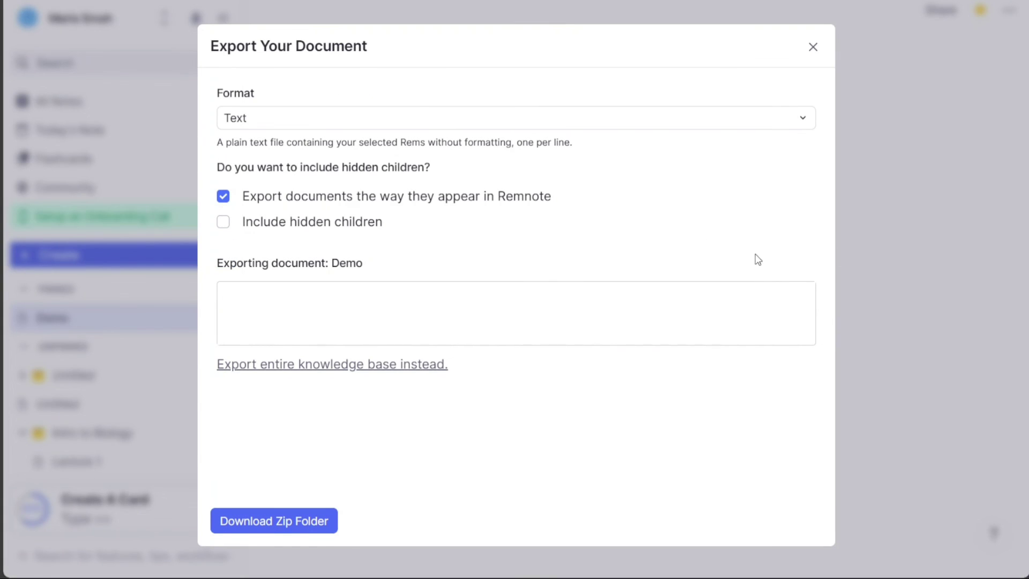
{"action": "left_click", "coordinate": [676, 125]}
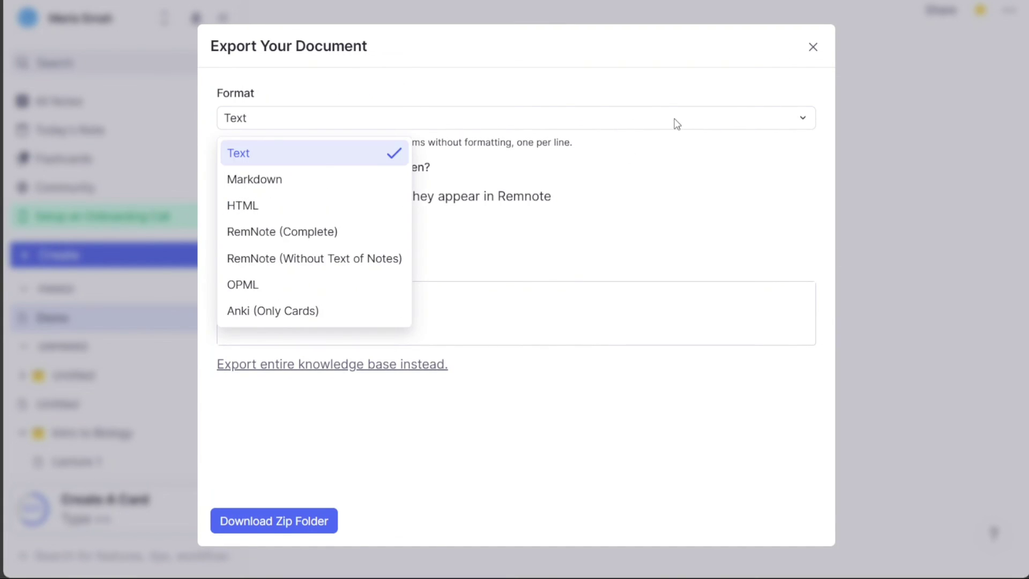
{"action": "left_click", "coordinate": [814, 51]}
{"action": "left_click", "coordinate": [813, 49]}
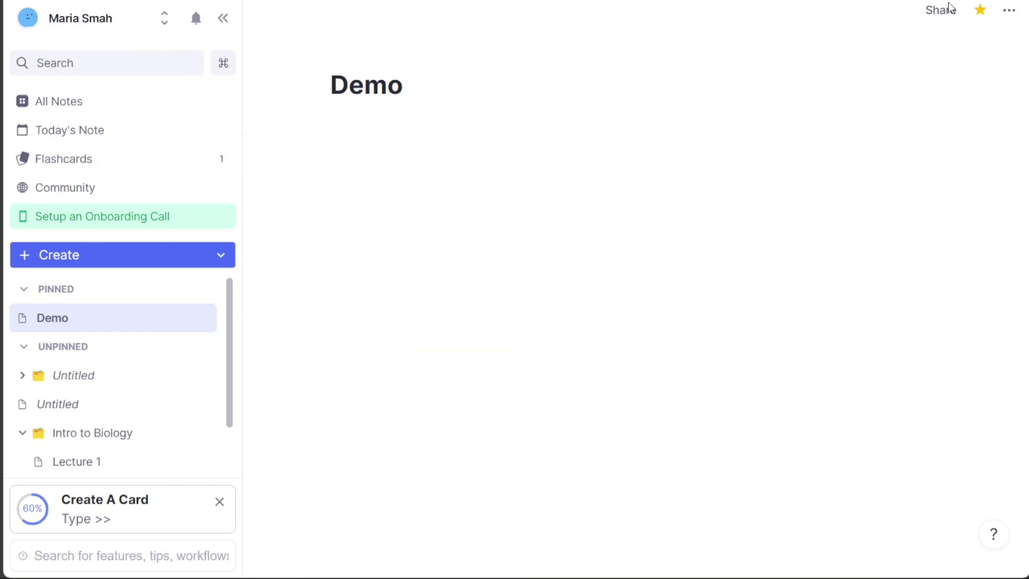
Step: Delete the Demo document and confirm with Ok
{"action": "left_click", "coordinate": [1011, 15]}
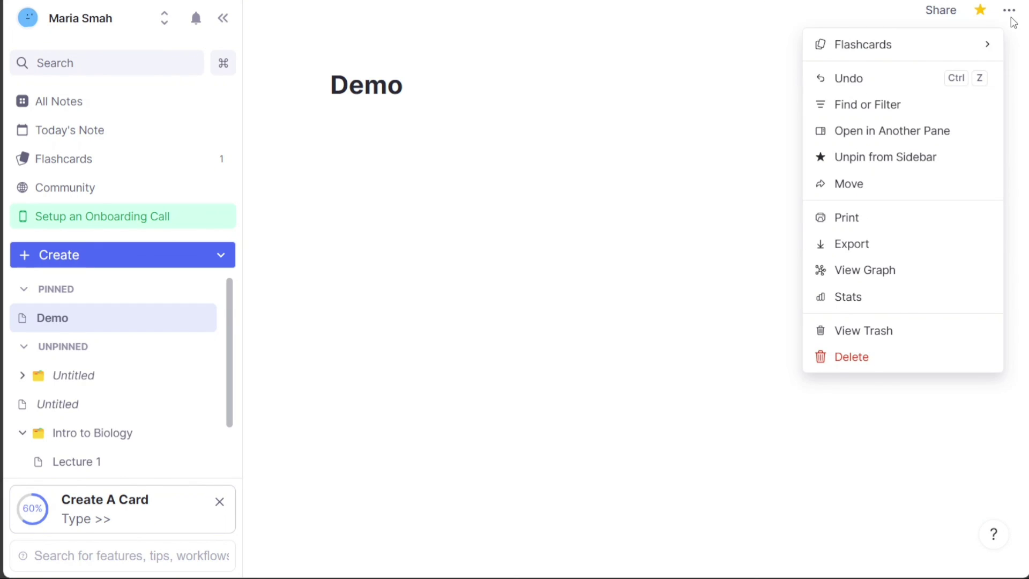
{"action": "left_click", "coordinate": [849, 362]}
{"action": "left_click", "coordinate": [629, 309]}
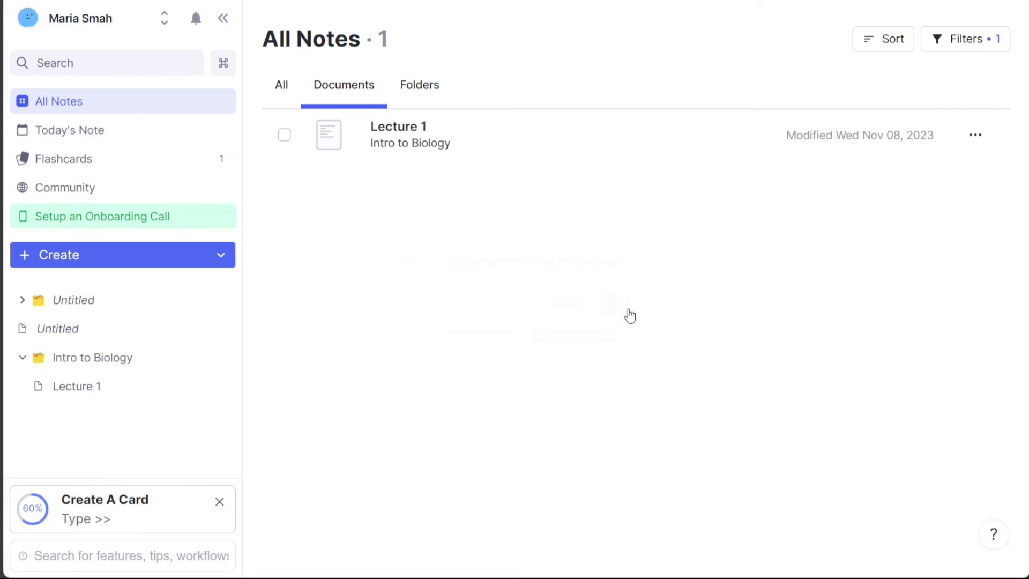